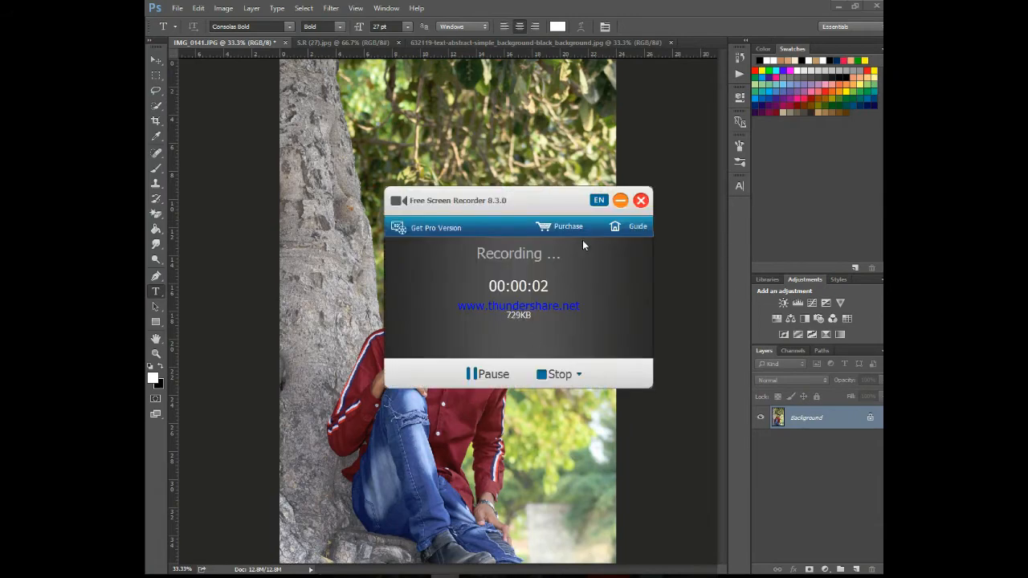
- Smooth the skin on the man's forehead and both cheeks with the Mixer Brush, reducing the brush size to 45
{"action": "left_click", "coordinate": [618, 200]}
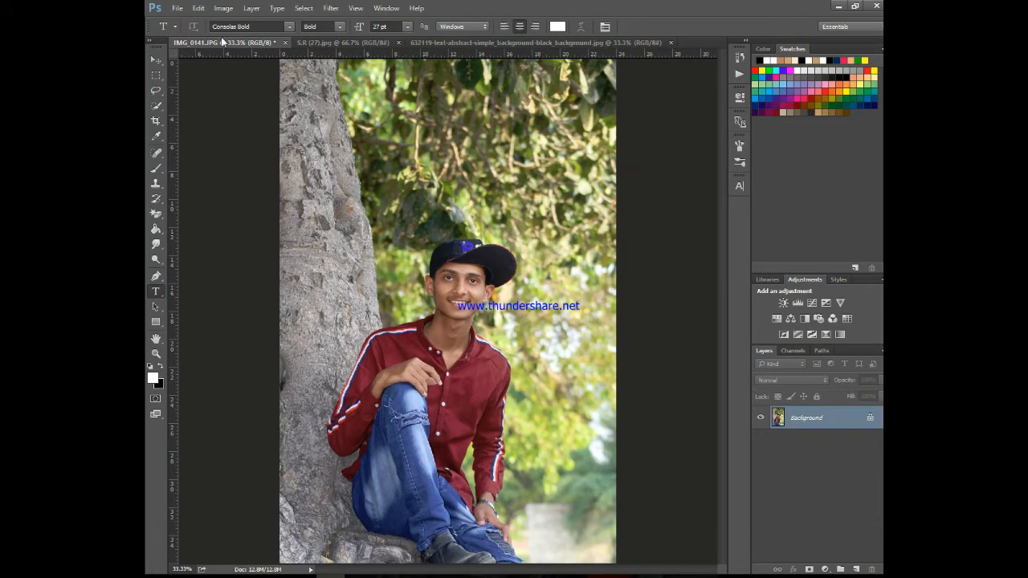
{"action": "left_click_drag", "start_coordinate": [156, 168], "coordinate": [208, 199]}
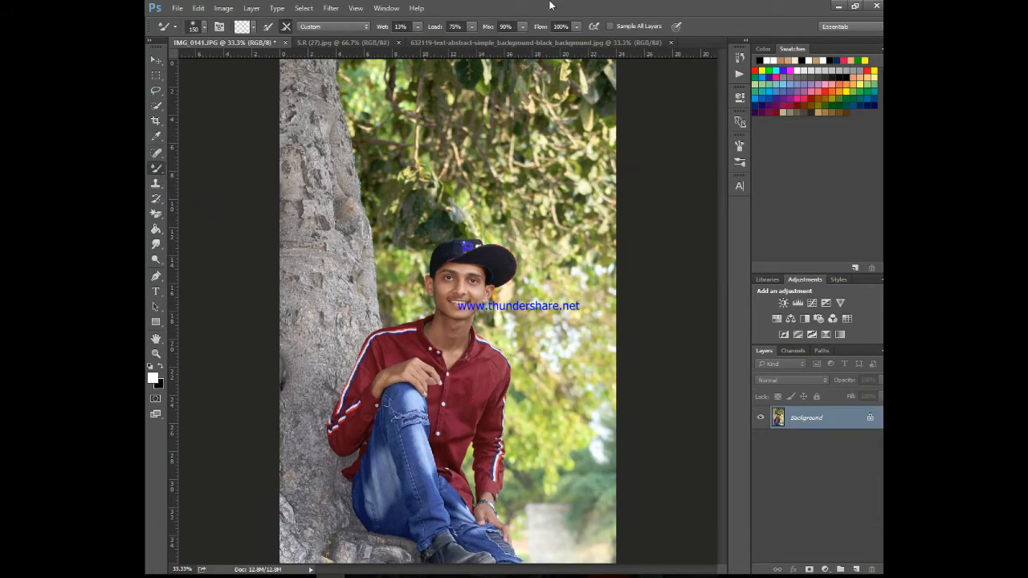
{"action": "key", "text": "ctrl+plus"}
{"action": "key", "text": "ctrl+plus"}
{"action": "key", "text": "ctrl+plus"}
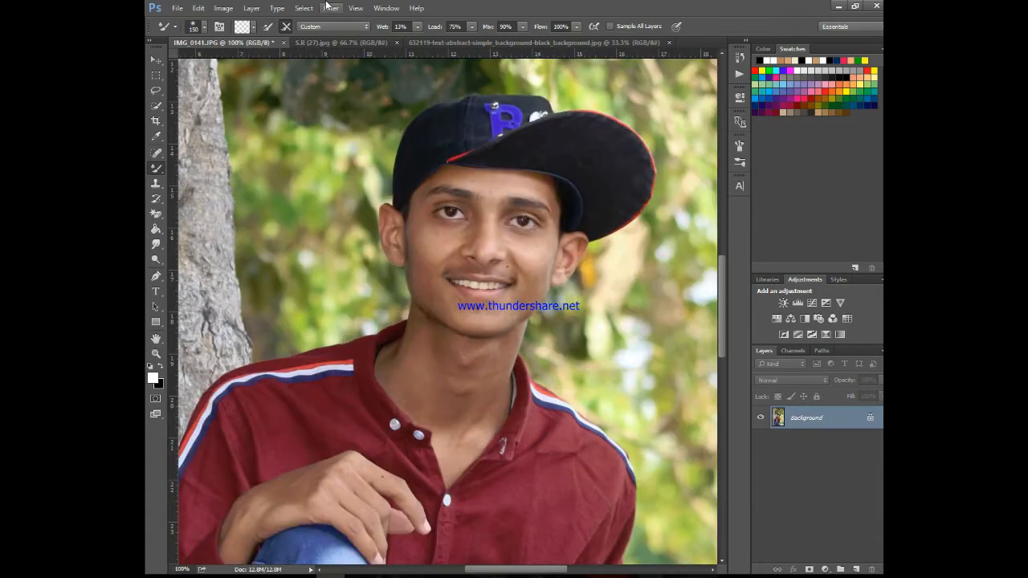
{"action": "key", "text": "bracketleft"}
{"action": "key", "text": "bracketleft"}
{"action": "key", "text": "bracketleft"}
{"action": "key", "text": "bracketleft"}
{"action": "key", "text": "bracketleft"}
{"action": "key", "text": "bracketleft"}
{"action": "key", "text": "bracketleft"}
{"action": "mouse_move", "coordinate": [501, 182]}
{"action": "left_mouse_down"}
{"action": "mouse_move", "coordinate": [469, 181]}
{"action": "mouse_move", "coordinate": [507, 188]}
{"action": "mouse_move", "coordinate": [532, 178]}
{"action": "mouse_move", "coordinate": [543, 191]}
{"action": "mouse_move", "coordinate": [505, 179]}
{"action": "left_mouse_up"}
{"action": "key", "text": "bracketleft"}
{"action": "key", "text": "bracketright"}
{"action": "left_click", "coordinate": [420, 245]}
{"action": "mouse_move", "coordinate": [539, 263]}
{"action": "left_mouse_down"}
{"action": "mouse_move", "coordinate": [528, 295]}
{"action": "mouse_move", "coordinate": [538, 256]}
{"action": "left_mouse_up"}
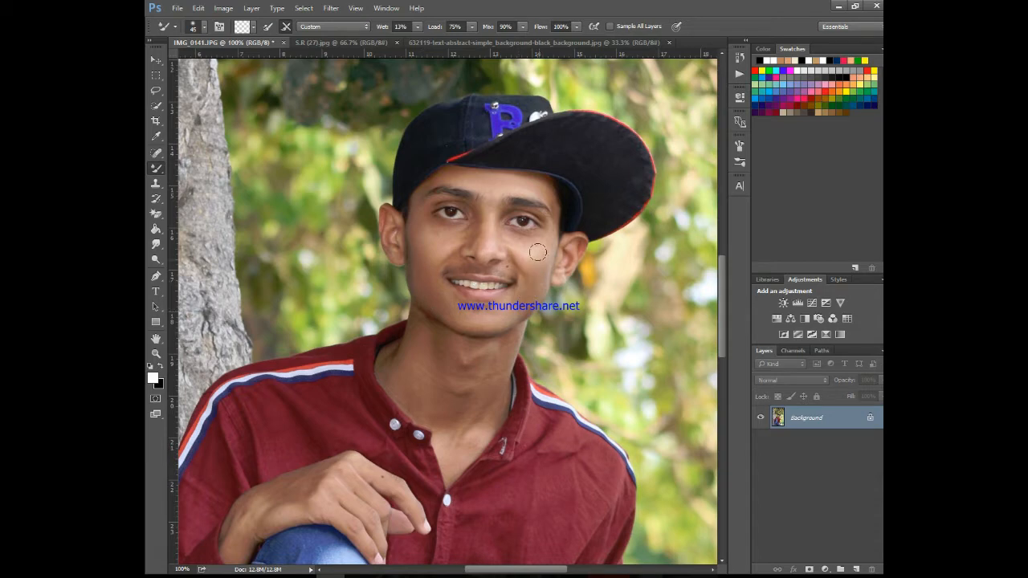
- Smooth the skin along the jaw, around the nose and under the eyes with a smaller Mixer Brush
{"action": "key", "text": "bracketleft"}
{"action": "left_click", "coordinate": [436, 287]}
{"action": "key", "text": "bracketleft"}
{"action": "left_click", "coordinate": [492, 216]}
{"action": "left_click", "coordinate": [466, 236]}
{"action": "left_click", "coordinate": [512, 237]}
{"action": "left_click", "coordinate": [552, 228]}
{"action": "left_click", "coordinate": [503, 244]}
- Blend the skin on the neck and then the cheek beside the nose with the Mixer Brush
{"action": "key", "text": "]"}
{"action": "scroll", "coordinate": [438, 291], "scroll_direction": "down", "scroll_amount": 3}
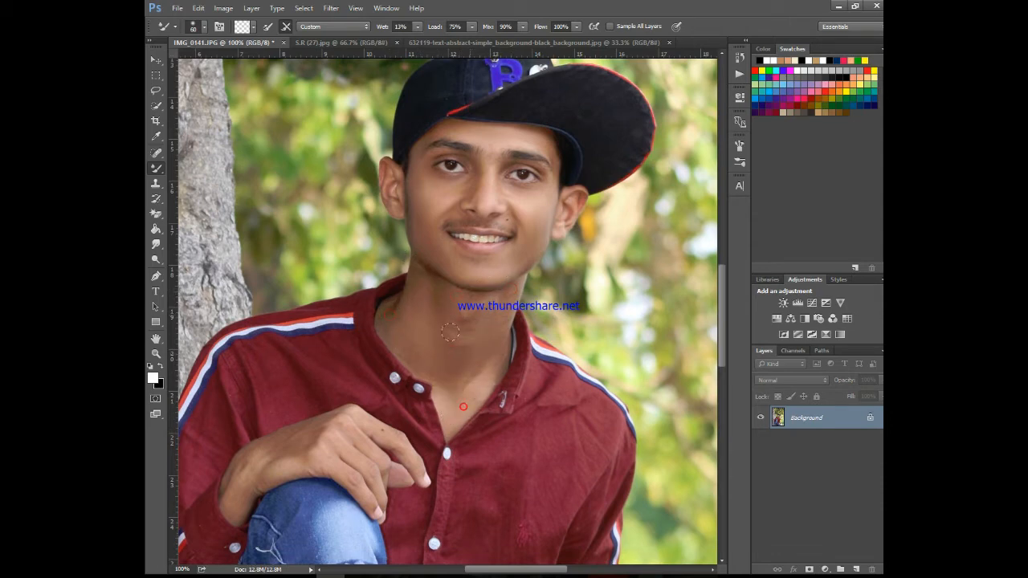
{"action": "left_click_drag", "start_coordinate": [432, 292], "coordinate": [458, 326]}
{"action": "mouse_move", "coordinate": [419, 276]}
{"action": "left_mouse_down"}
{"action": "mouse_move", "coordinate": [452, 315]}
{"action": "mouse_move", "coordinate": [450, 365]}
{"action": "left_mouse_up"}
{"action": "scroll", "coordinate": [452, 253], "scroll_direction": "up", "scroll_amount": 1}
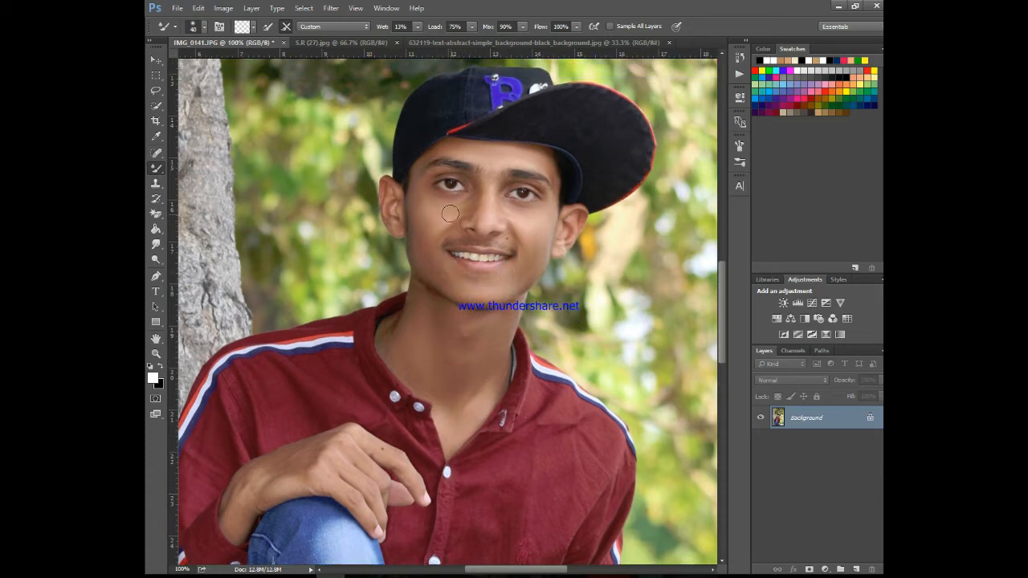
{"action": "mouse_move", "coordinate": [452, 202]}
{"action": "left_mouse_down"}
{"action": "mouse_move", "coordinate": [421, 177]}
{"action": "mouse_move", "coordinate": [416, 260]}
{"action": "left_mouse_up"}
- Smooth the skin of the hand on the knee, and of the lower hand and wrist, with the Mixer Brush
{"action": "scroll", "coordinate": [539, 222], "scroll_direction": "down", "scroll_amount": 5}
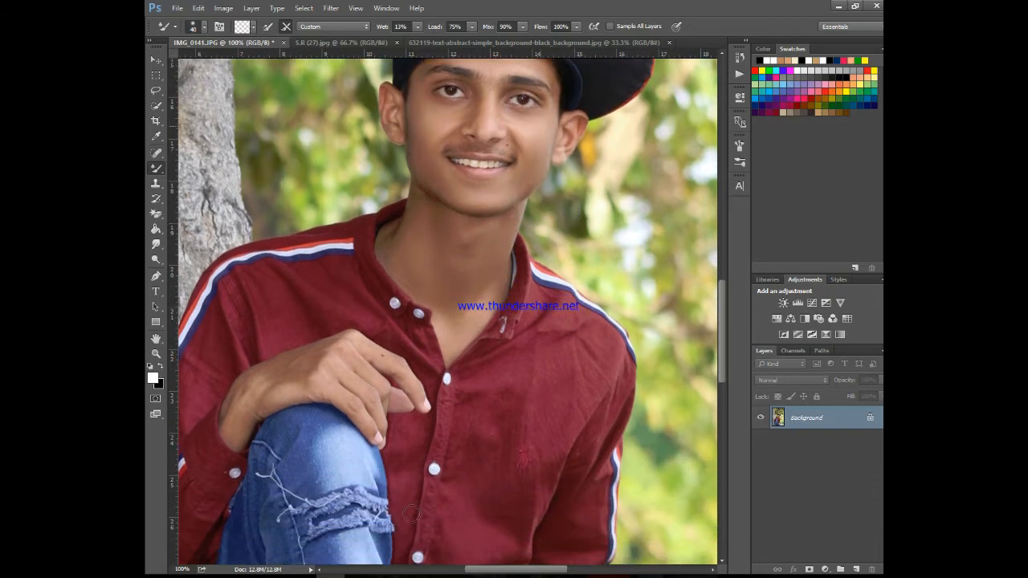
{"action": "left_click_drag", "start_coordinate": [239, 399], "coordinate": [237, 411]}
{"action": "mouse_move", "coordinate": [320, 354]}
{"action": "left_mouse_down"}
{"action": "mouse_move", "coordinate": [321, 368]}
{"action": "mouse_move", "coordinate": [260, 381]}
{"action": "left_mouse_up"}
{"action": "scroll", "coordinate": [660, 389], "scroll_direction": "down", "scroll_amount": 15}
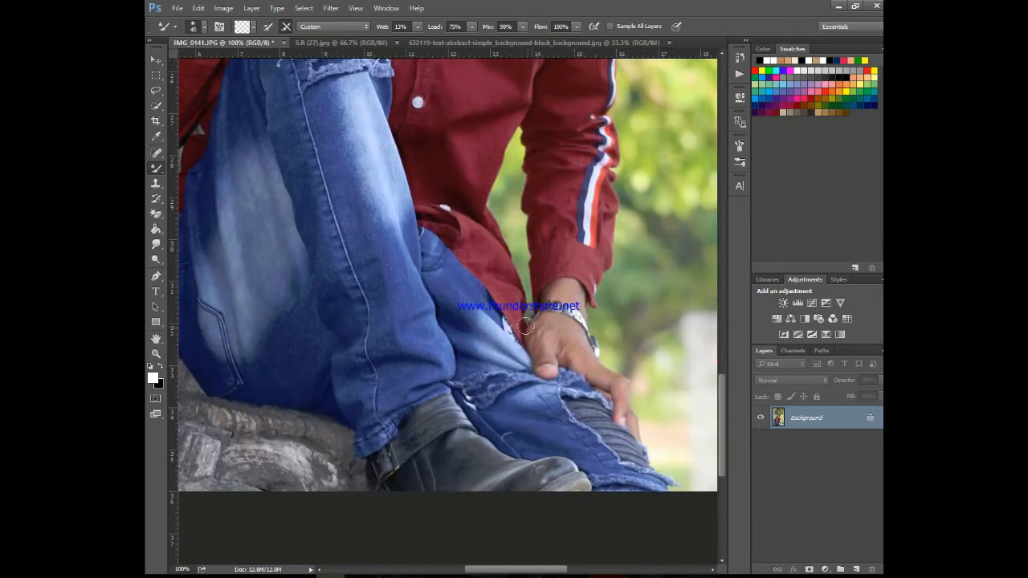
{"action": "mouse_move", "coordinate": [550, 345]}
{"action": "left_mouse_down"}
{"action": "mouse_move", "coordinate": [561, 323]}
{"action": "mouse_move", "coordinate": [623, 392]}
{"action": "left_mouse_up"}
{"action": "left_click_drag", "start_coordinate": [554, 286], "coordinate": [572, 287]}
{"action": "key", "text": "ctrl+0"}
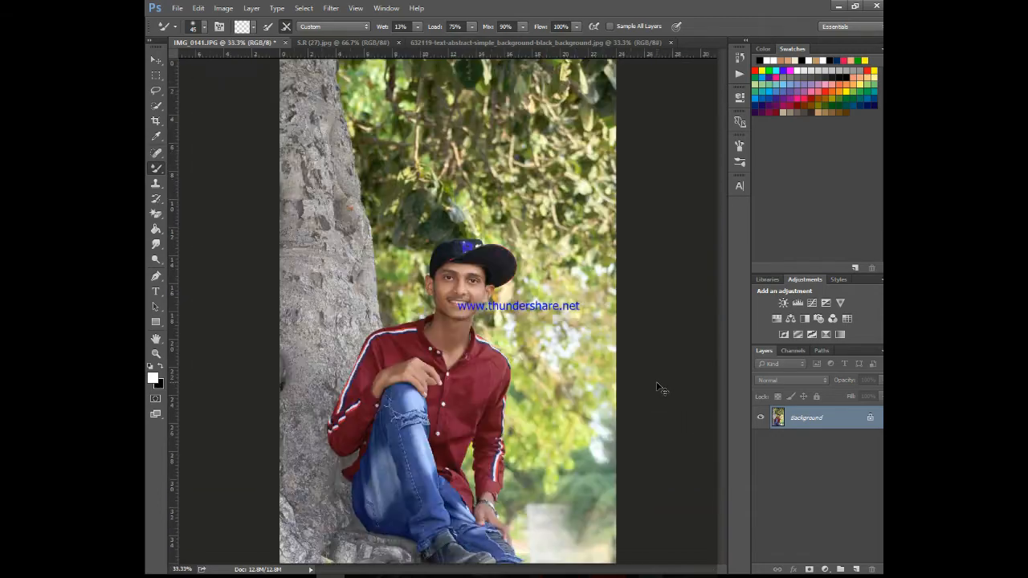
- Open the photo in the Camera Raw filter, set Exposure to +0.20 and adjust the tones from Highlights to Whites
{"action": "left_click", "coordinate": [336, 8]}
{"action": "left_click", "coordinate": [369, 77]}
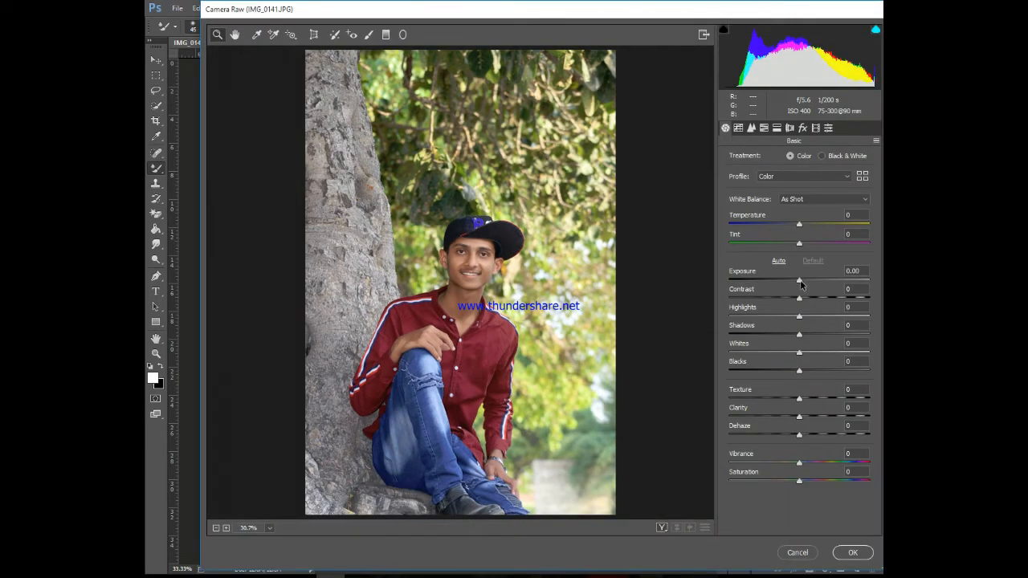
{"action": "left_click_drag", "start_coordinate": [799, 280], "coordinate": [803, 283]}
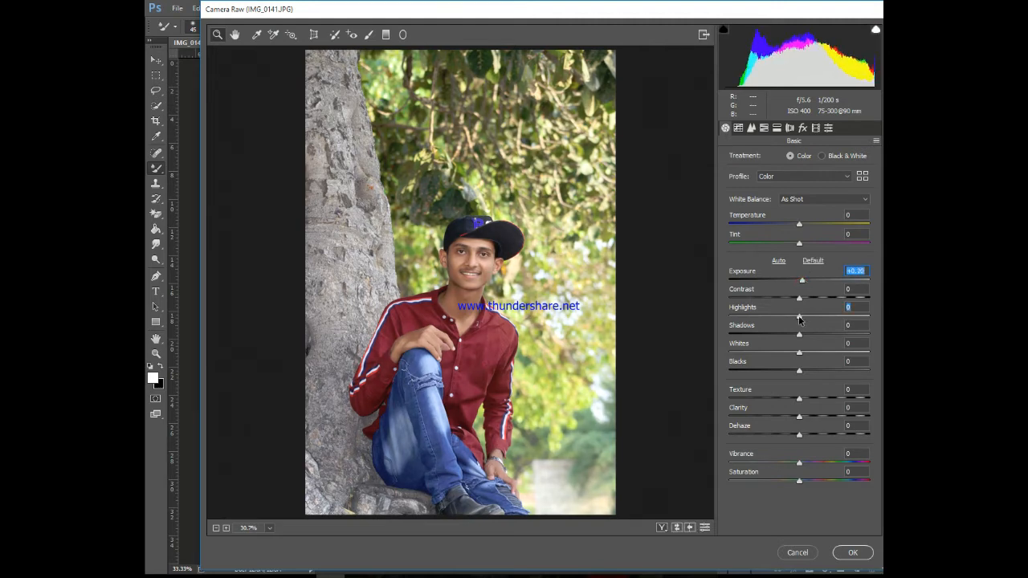
{"action": "left_click_drag", "start_coordinate": [800, 319], "coordinate": [806, 353]}
- In the HSL adjustments, set the Yellows hue to +68 and the Greens hue to -100
{"action": "left_click", "coordinate": [764, 128]}
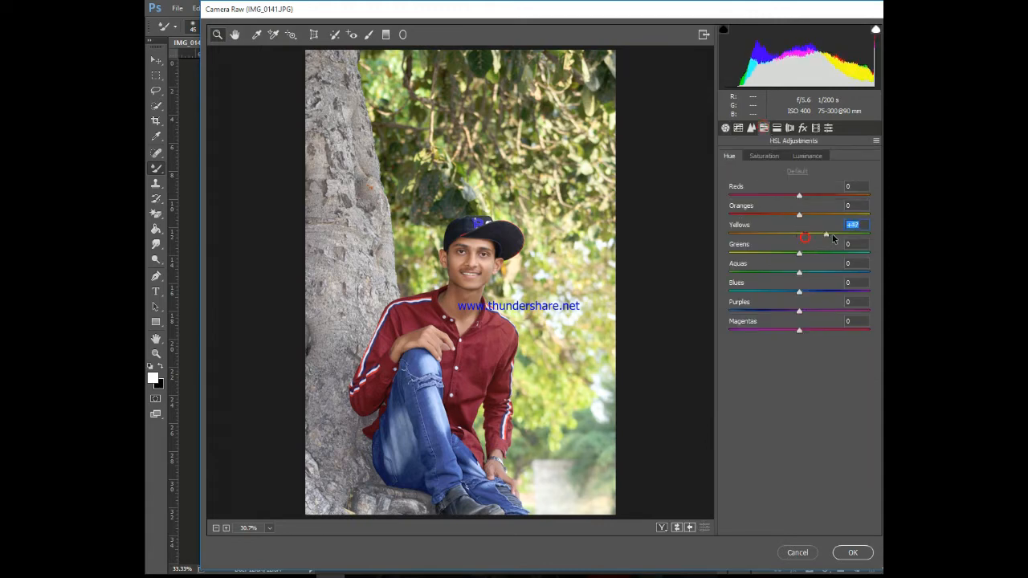
{"action": "left_click_drag", "start_coordinate": [833, 238], "coordinate": [847, 238]}
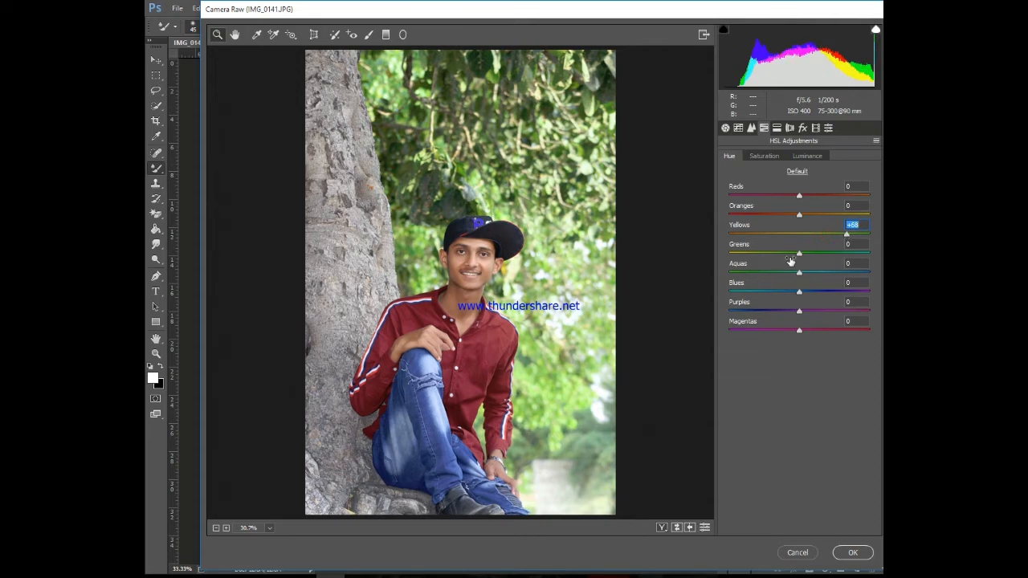
{"action": "left_click_drag", "start_coordinate": [740, 253], "coordinate": [729, 254]}
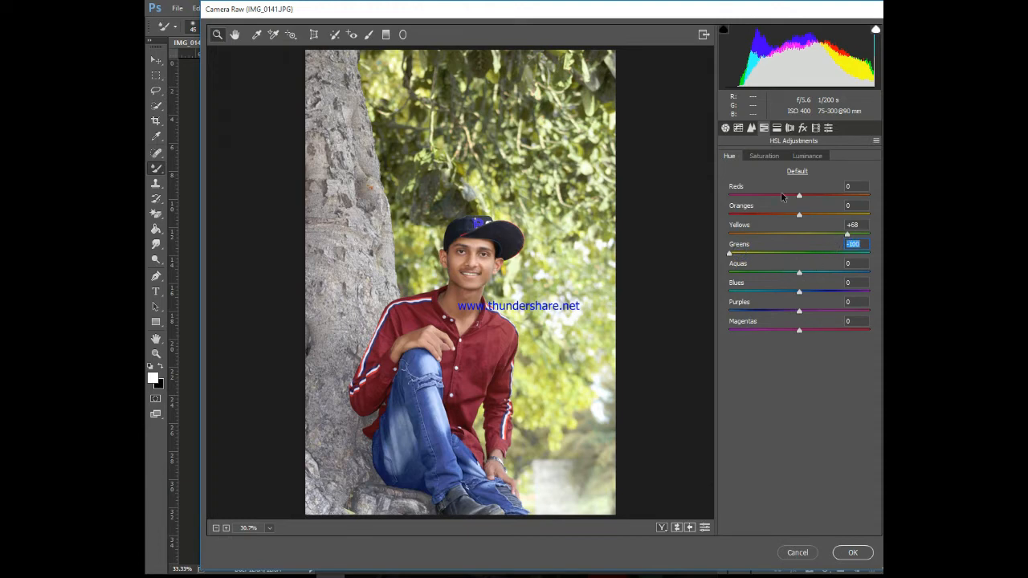
- Set the saturation of Yellows and Greens to +100 and the luminance of Yellows to +9
{"action": "left_click", "coordinate": [780, 155]}
{"action": "left_click_drag", "start_coordinate": [804, 235], "coordinate": [882, 236]}
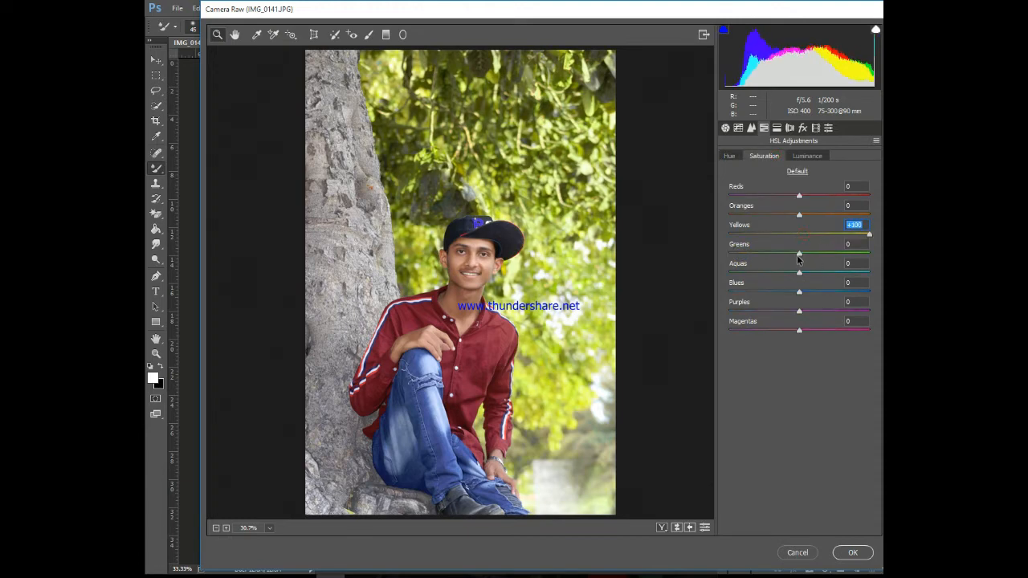
{"action": "left_click_drag", "start_coordinate": [800, 254], "coordinate": [880, 254]}
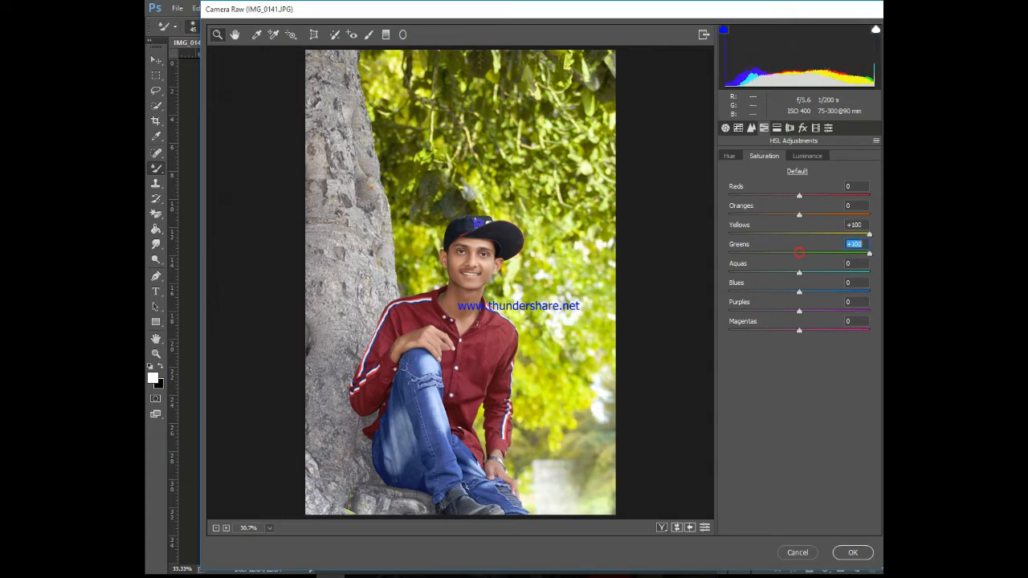
{"action": "left_click", "coordinate": [814, 155]}
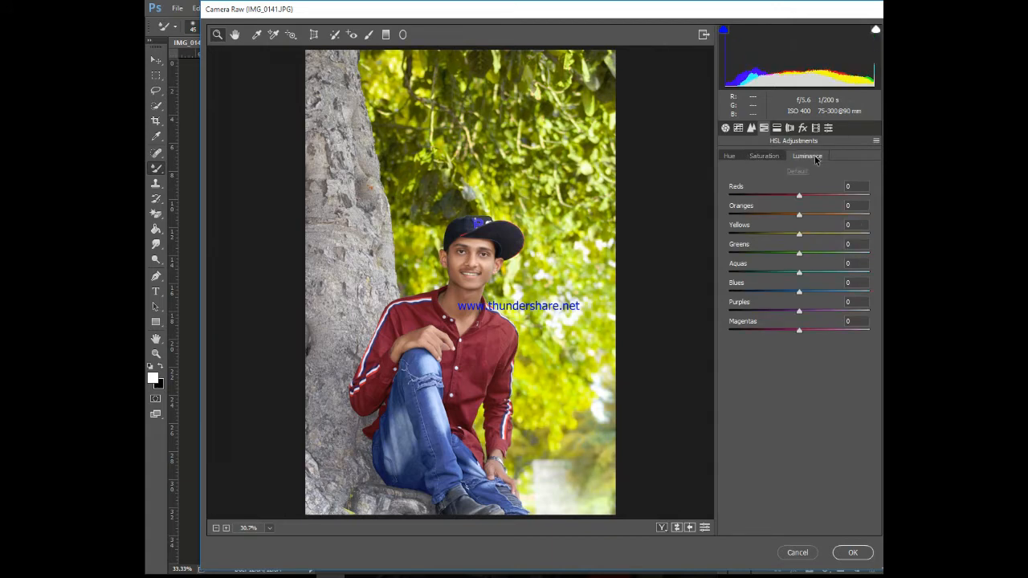
{"action": "mouse_move", "coordinate": [800, 235]}
{"action": "left_mouse_down"}
{"action": "mouse_move", "coordinate": [845, 241]}
{"action": "mouse_move", "coordinate": [806, 241]}
{"action": "left_mouse_up"}
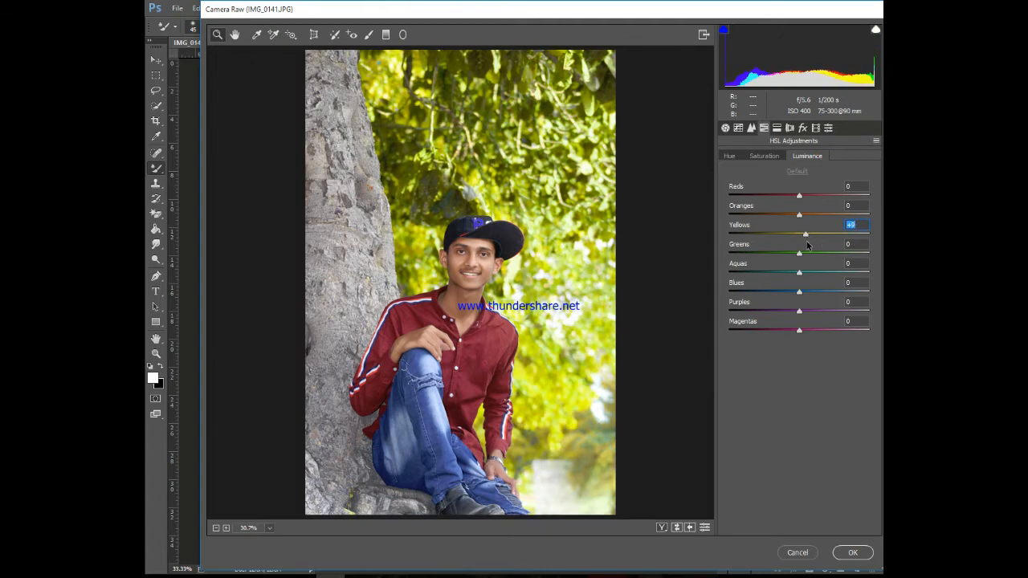
- Bring the Yellows hue back close to zero to turn the foliage golden yellow
{"action": "left_click", "coordinate": [737, 157]}
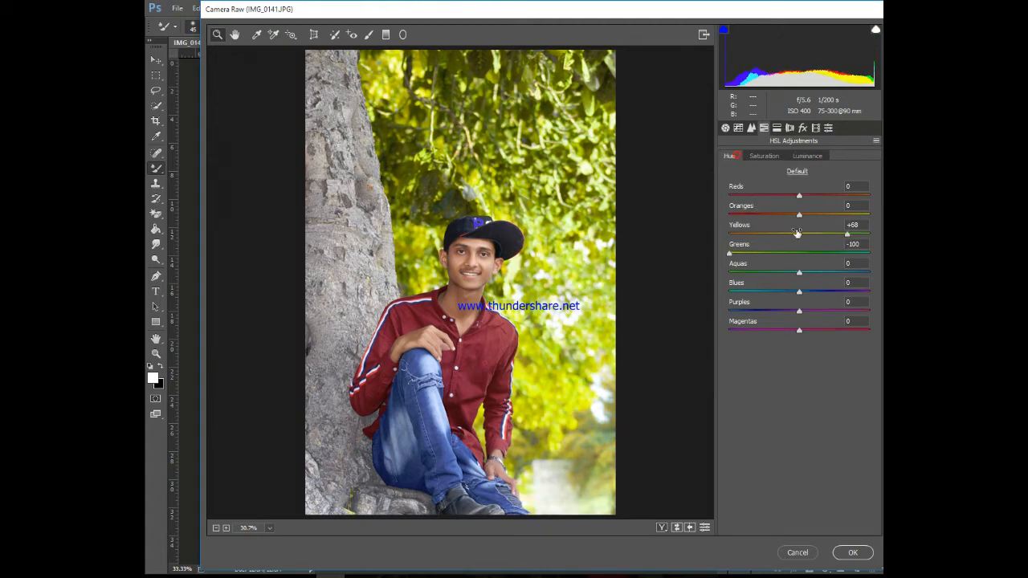
{"action": "left_click", "coordinate": [798, 234]}
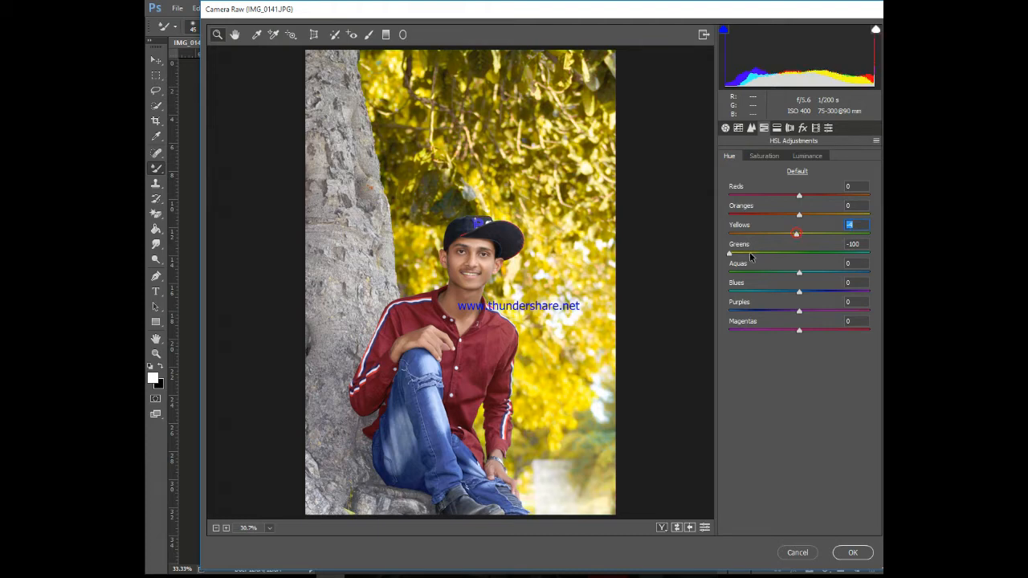
{"action": "left_click", "coordinate": [804, 234]}
- Fine-tune the saturation of Oranges and Reds, and set the Aquas saturation to +32
{"action": "left_click", "coordinate": [775, 157]}
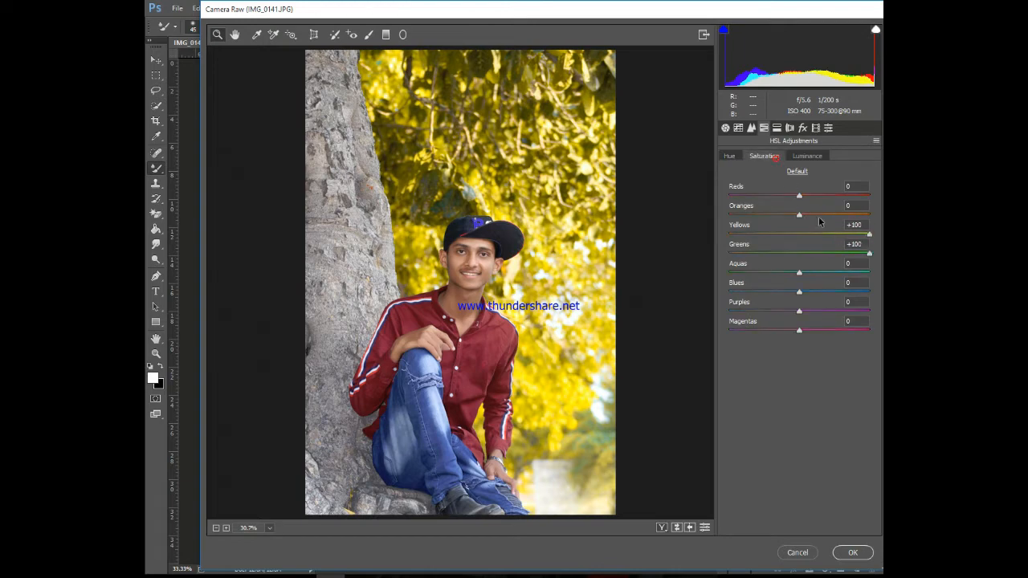
{"action": "left_click_drag", "start_coordinate": [800, 217], "coordinate": [795, 222]}
{"action": "left_click", "coordinate": [809, 195]}
{"action": "left_click_drag", "start_coordinate": [799, 274], "coordinate": [821, 273]}
- Add a post-crop vignette with Amount -22 and Midpoint 38, and apply the Camera Raw edits
{"action": "left_click", "coordinate": [802, 129]}
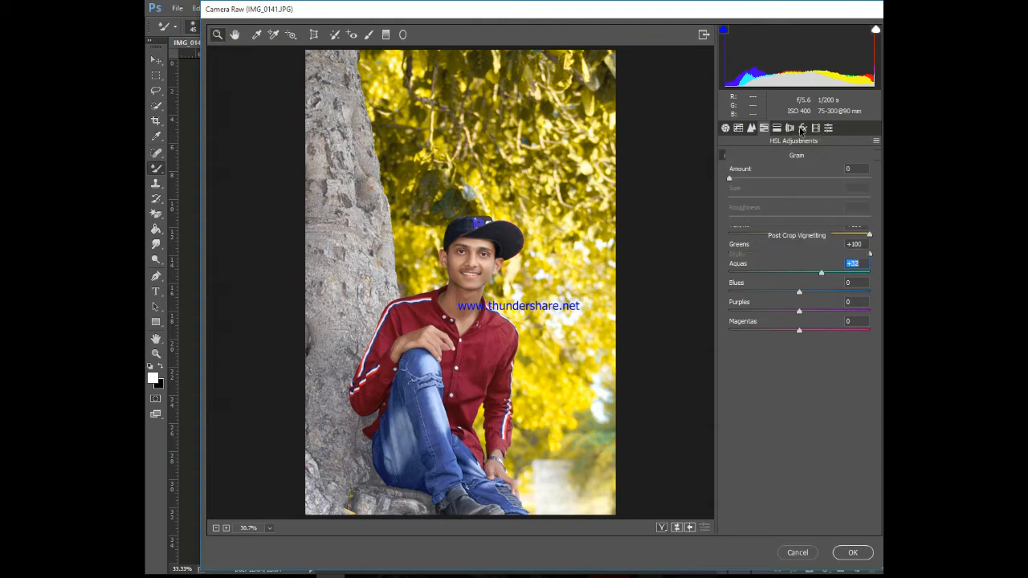
{"action": "mouse_move", "coordinate": [799, 279]}
{"action": "left_mouse_down"}
{"action": "mouse_move", "coordinate": [784, 280]}
{"action": "mouse_move", "coordinate": [784, 299]}
{"action": "left_mouse_up"}
{"action": "left_click", "coordinate": [800, 302]}
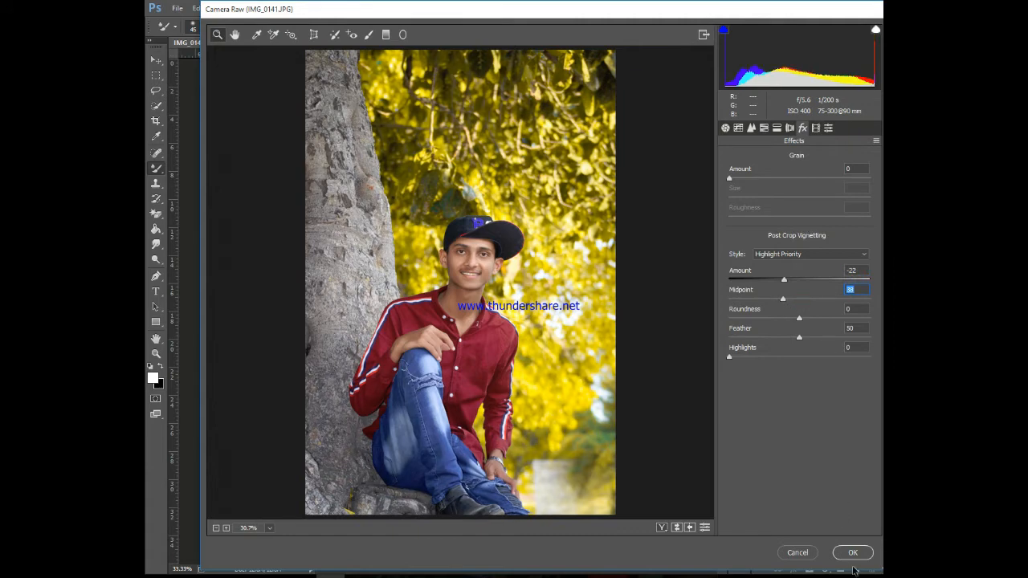
{"action": "left_click", "coordinate": [853, 553]}
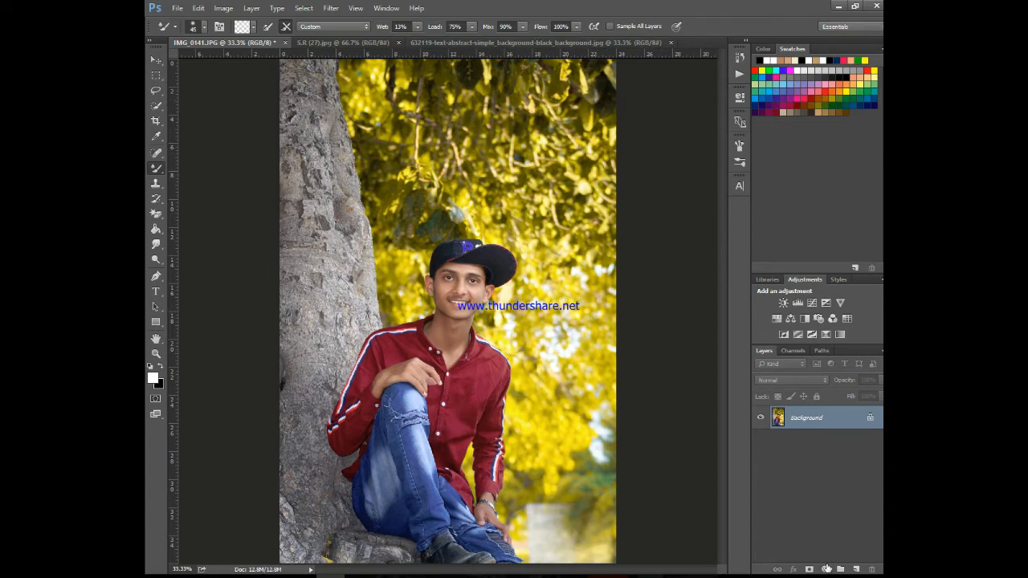
- Add a Selective Color adjustment layer and set its Yellows to Cyan -47, Yellow -100 and Black +12
{"action": "left_click", "coordinate": [825, 569]}
{"action": "left_click", "coordinate": [819, 554]}
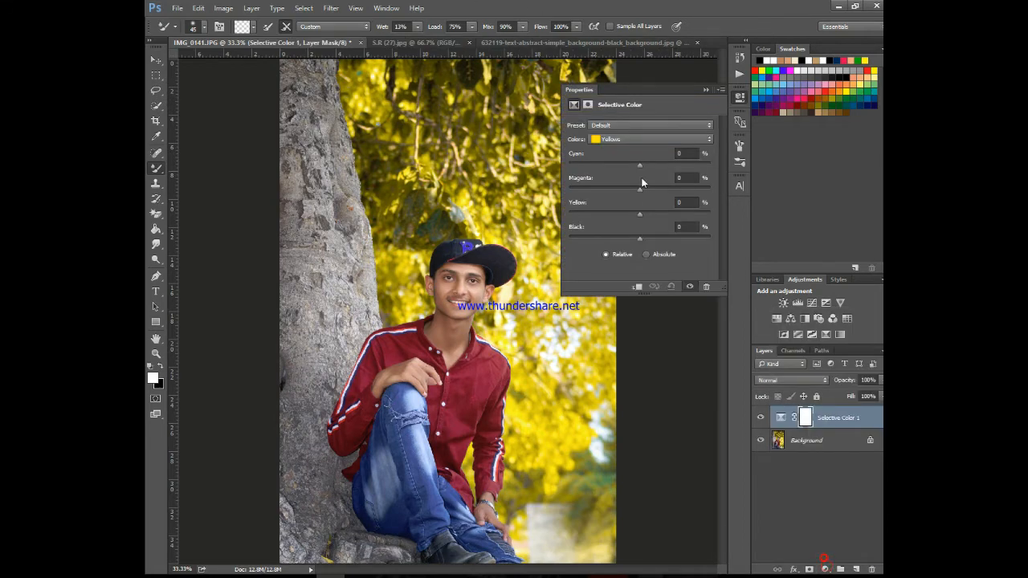
{"action": "left_click_drag", "start_coordinate": [640, 165], "coordinate": [606, 166]}
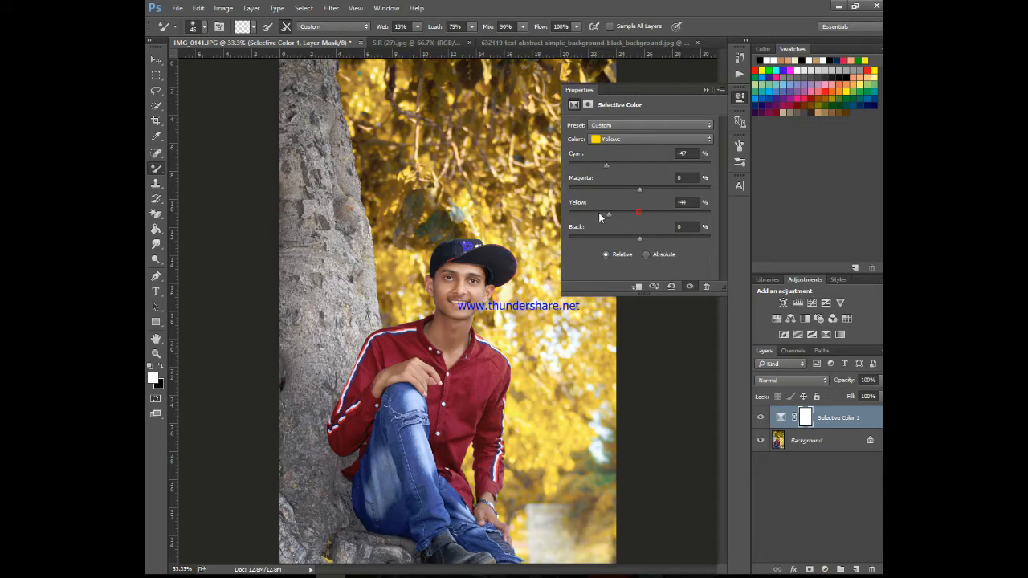
{"action": "left_click_drag", "start_coordinate": [598, 216], "coordinate": [552, 215]}
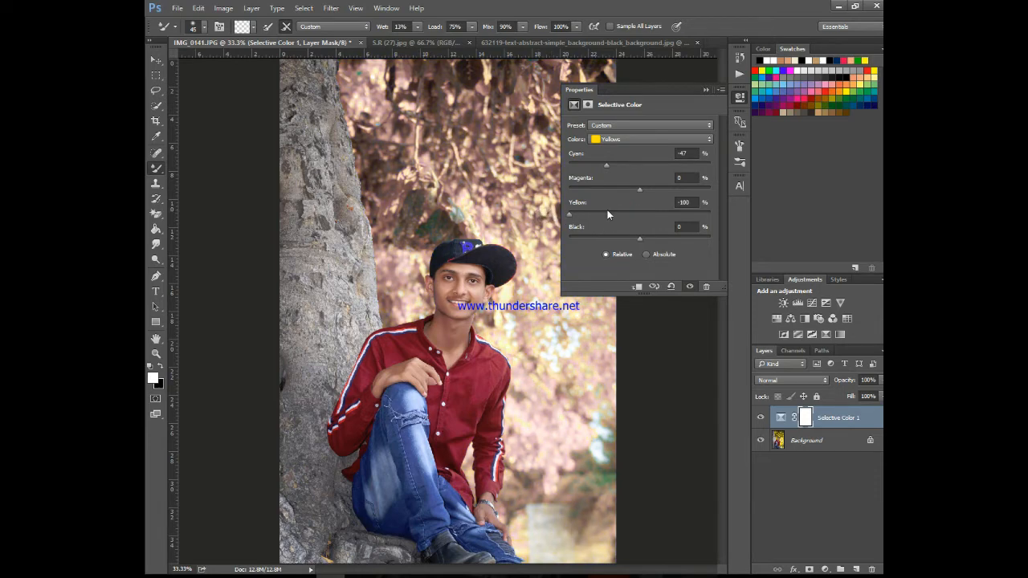
{"action": "left_click_drag", "start_coordinate": [635, 236], "coordinate": [659, 236]}
- Set the Selective Color Magentas to Cyan -29 and Magenta -100, adjust Yellow and raise Black to its maximum
{"action": "left_click", "coordinate": [625, 138]}
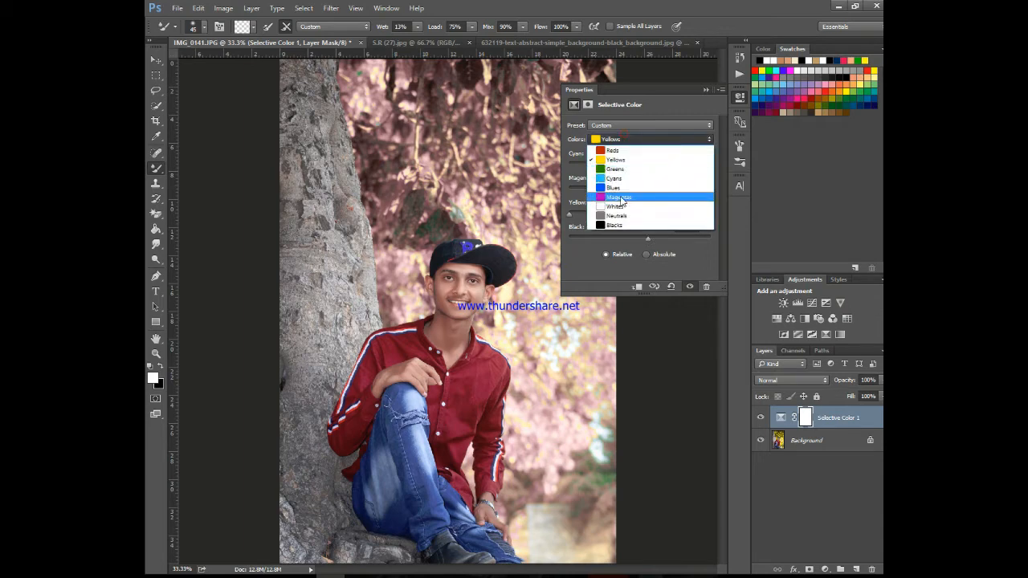
{"action": "left_click", "coordinate": [620, 196]}
{"action": "left_click_drag", "start_coordinate": [640, 165], "coordinate": [571, 169]}
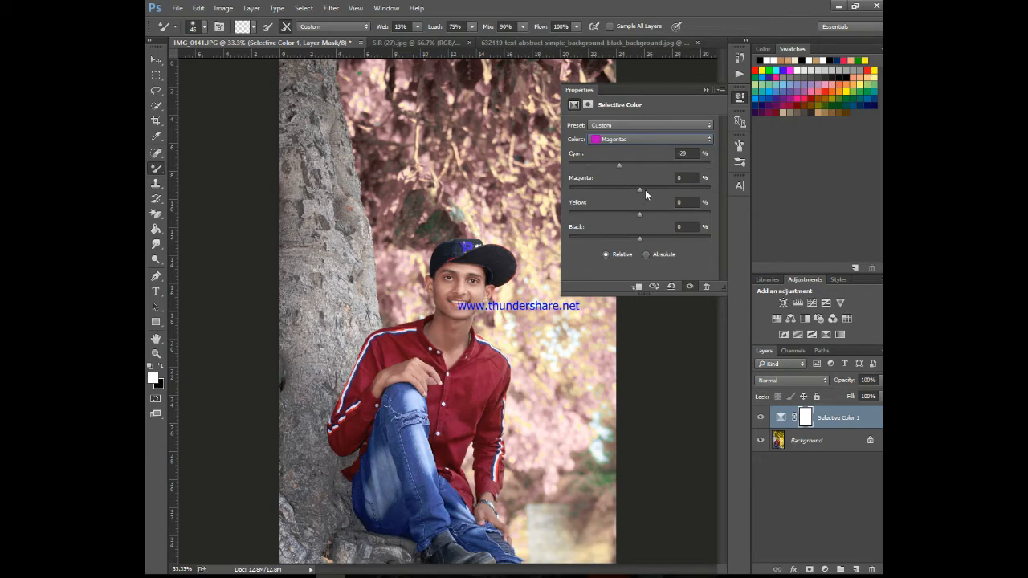
{"action": "left_click_drag", "start_coordinate": [605, 188], "coordinate": [570, 188]}
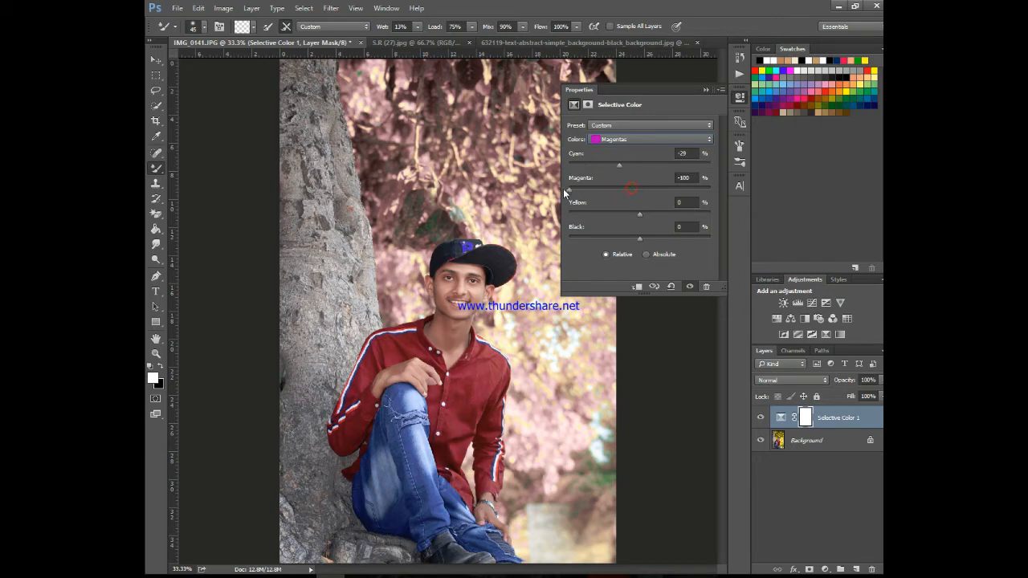
{"action": "left_click_drag", "start_coordinate": [638, 213], "coordinate": [569, 239]}
- Set the Selective Color Blues to Cyan +22, Magenta -2, Yellow +21 and Black +2
{"action": "left_click", "coordinate": [655, 140]}
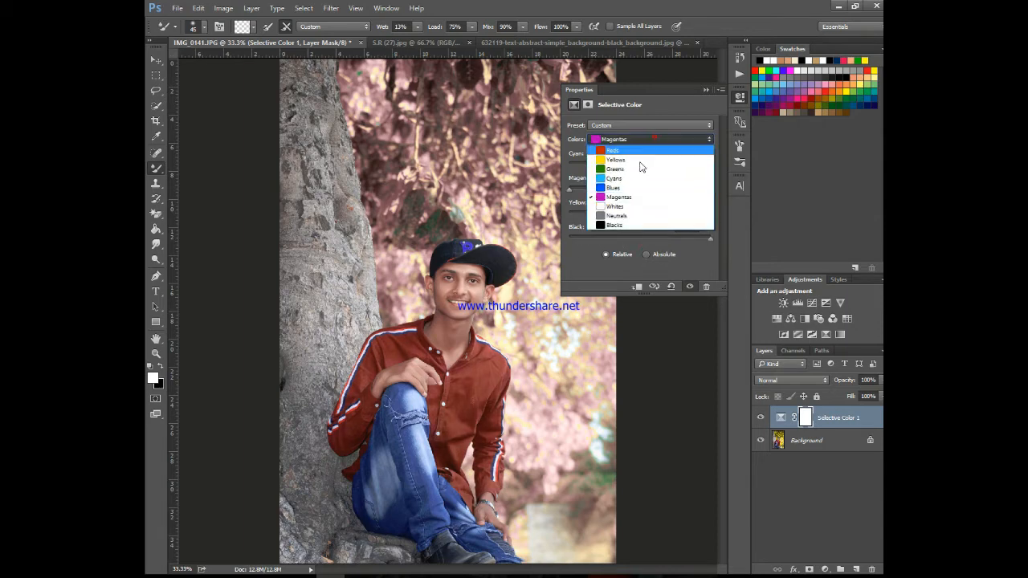
{"action": "left_click", "coordinate": [625, 191]}
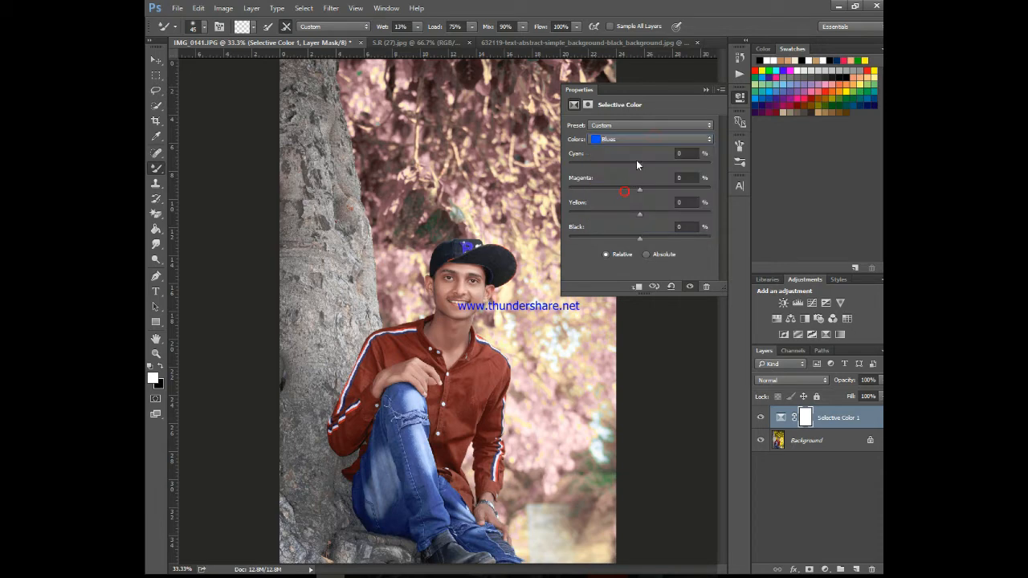
{"action": "left_click_drag", "start_coordinate": [637, 163], "coordinate": [642, 239]}
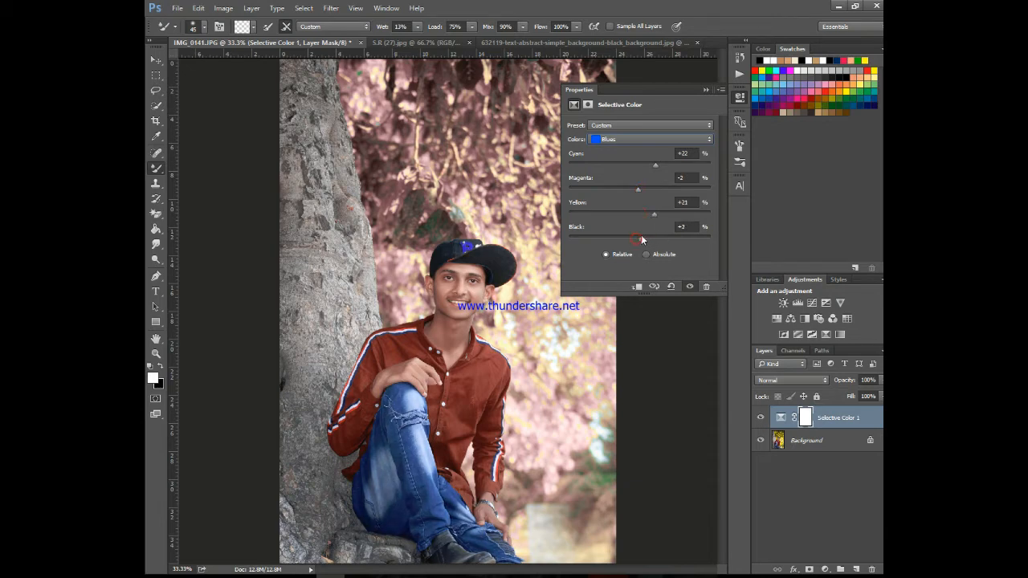
- Return to the Selective Color Yellows and set Magenta to +19
{"action": "left_click", "coordinate": [643, 138]}
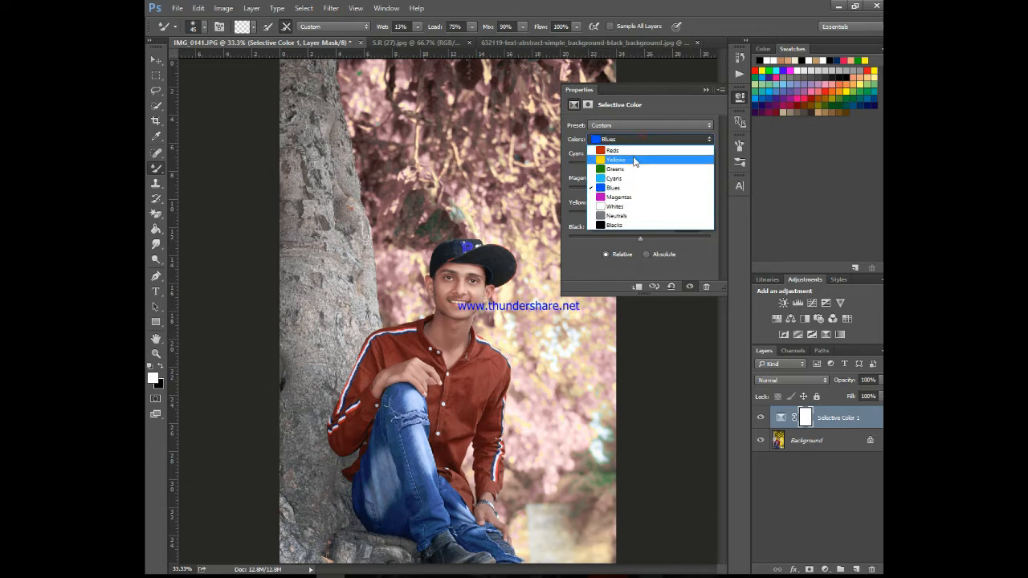
{"action": "left_click", "coordinate": [638, 159]}
{"action": "mouse_move", "coordinate": [639, 190]}
{"action": "left_mouse_down"}
{"action": "mouse_move", "coordinate": [611, 193]}
{"action": "mouse_move", "coordinate": [651, 194]}
{"action": "left_mouse_up"}
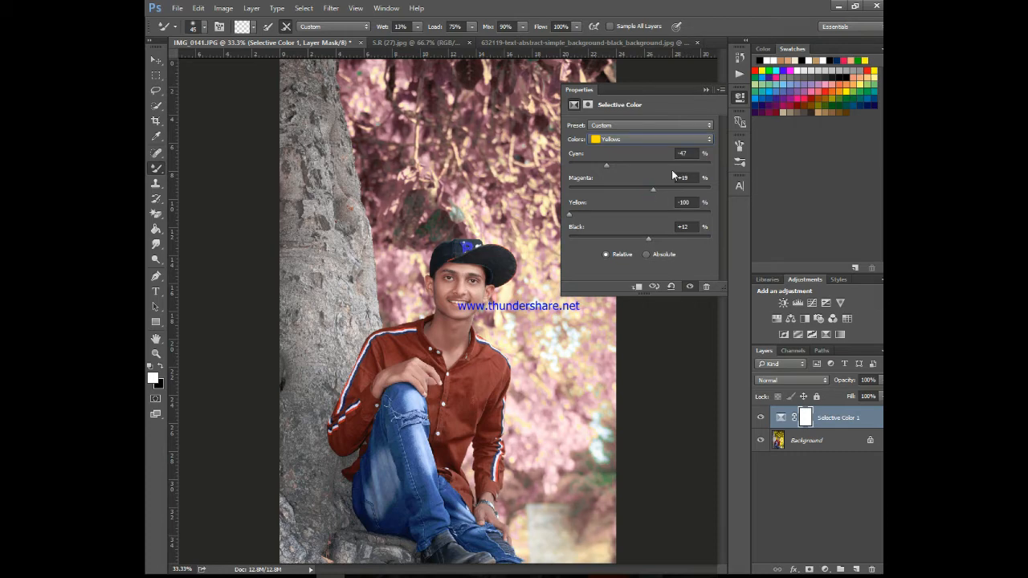
- Raise the Magenta amount in the Selective Color Yellows further, and merge the adjustment layer into the Background
{"action": "left_click", "coordinate": [666, 188]}
{"action": "left_click", "coordinate": [707, 88]}
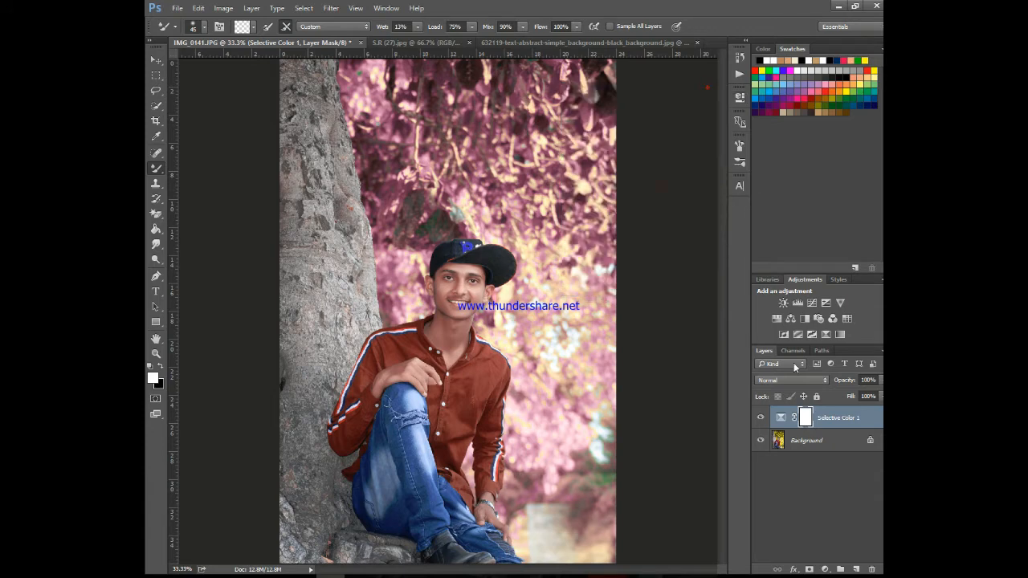
{"action": "left_click", "coordinate": [830, 437], "text": "shift"}
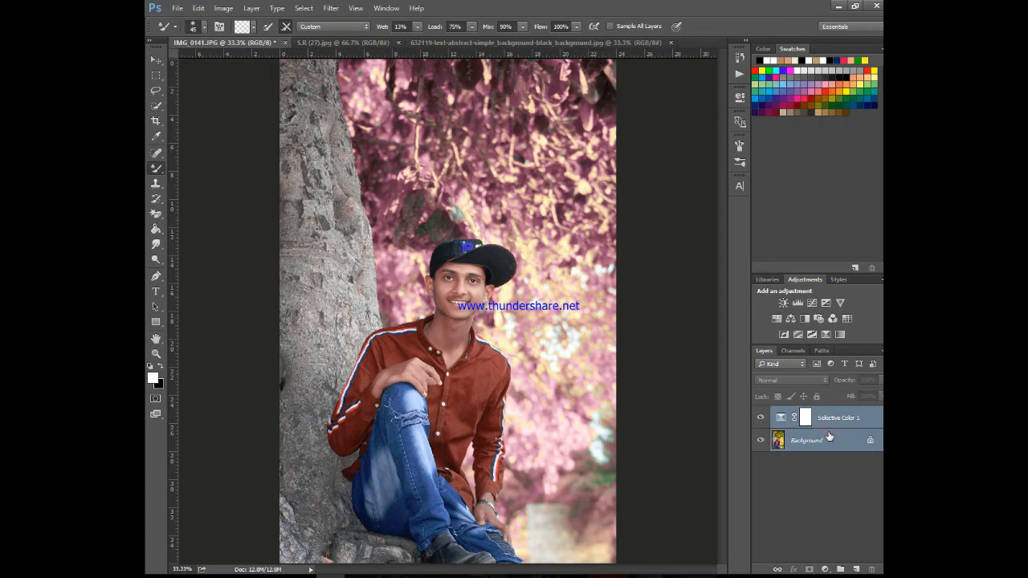
{"action": "key", "text": "ctrl+e"}
- Open the Camera Raw filter on the merged photo and set Exposure to +0.15 and Highlights to +23
{"action": "left_click", "coordinate": [331, 8]}
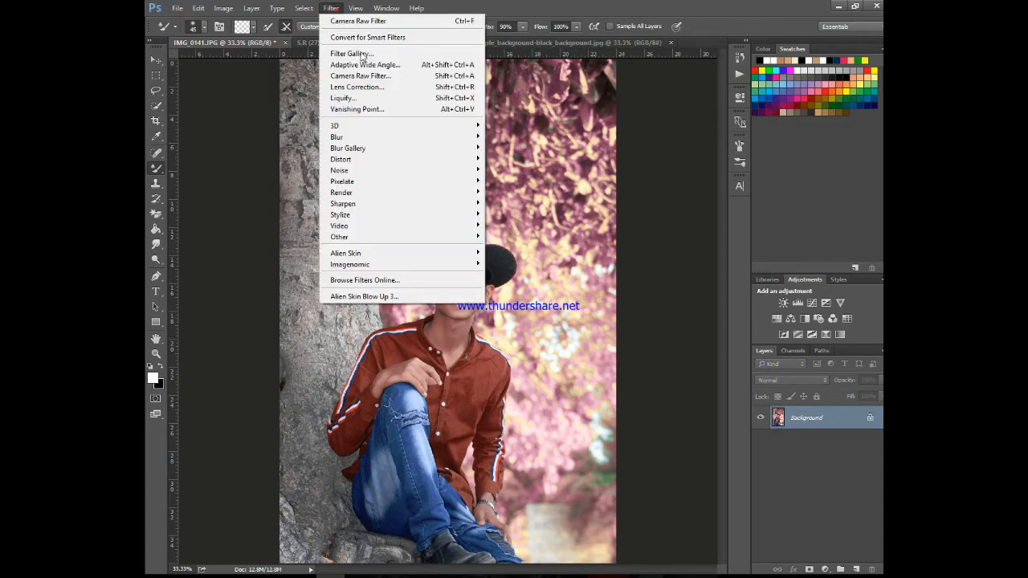
{"action": "left_click", "coordinate": [372, 76]}
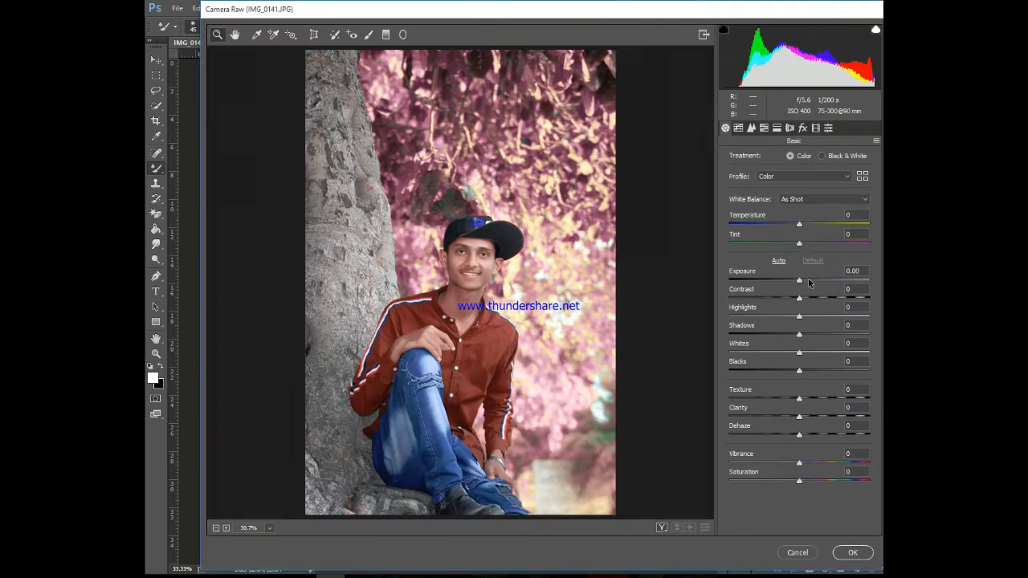
{"action": "key", "text": "Return"}
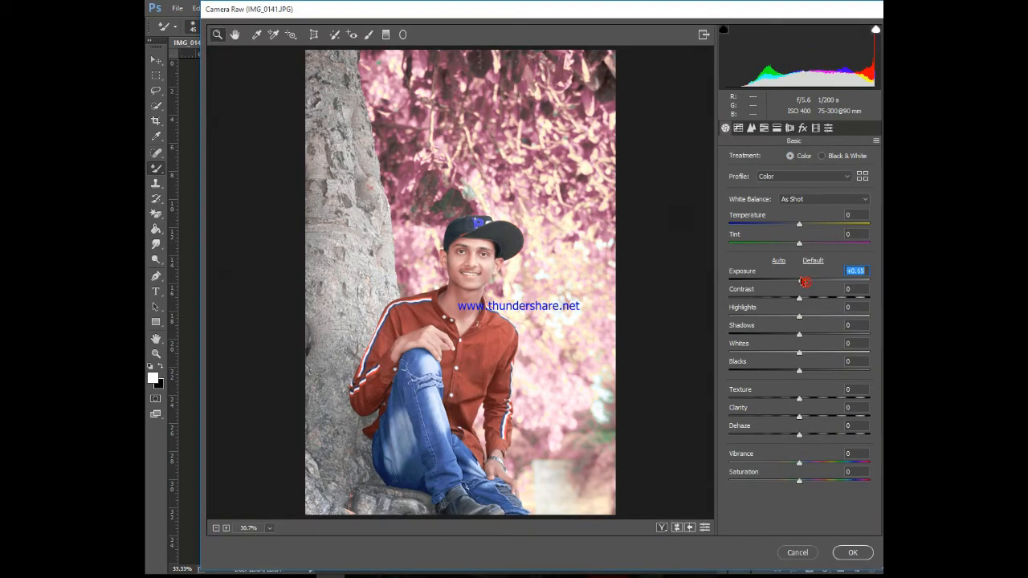
{"action": "left_click_drag", "start_coordinate": [805, 282], "coordinate": [801, 283]}
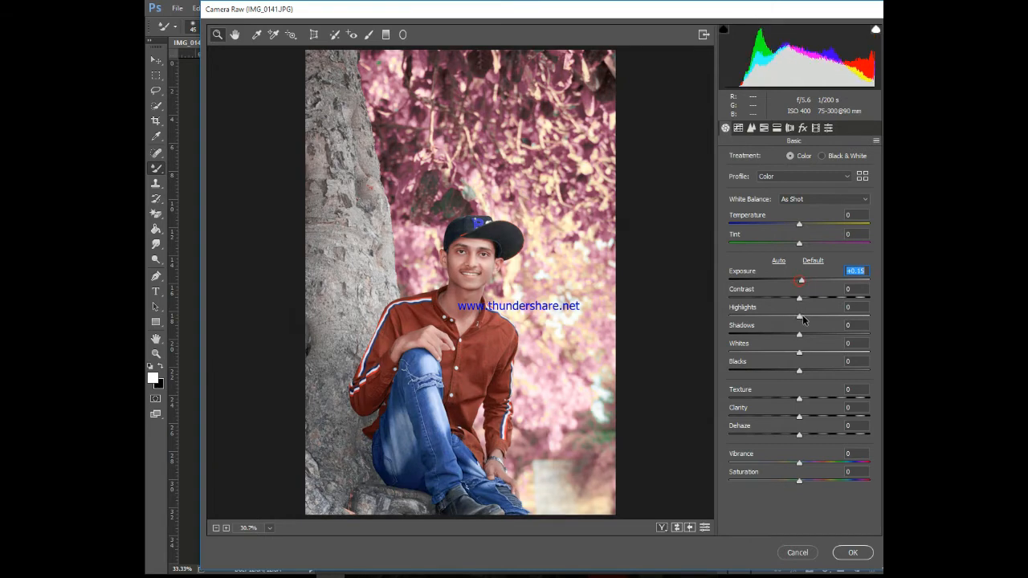
{"action": "left_click_drag", "start_coordinate": [803, 319], "coordinate": [816, 320]}
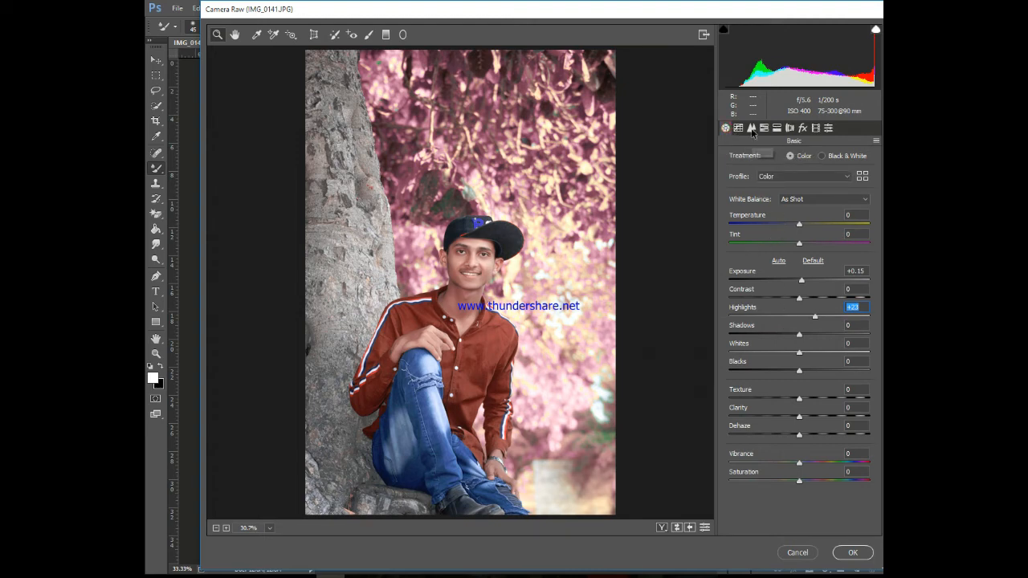
- In the HSL adjustments, set saturation to Reds -4 and Oranges -13, and luminance to Reds +34 and Oranges +18
{"action": "left_click", "coordinate": [764, 128]}
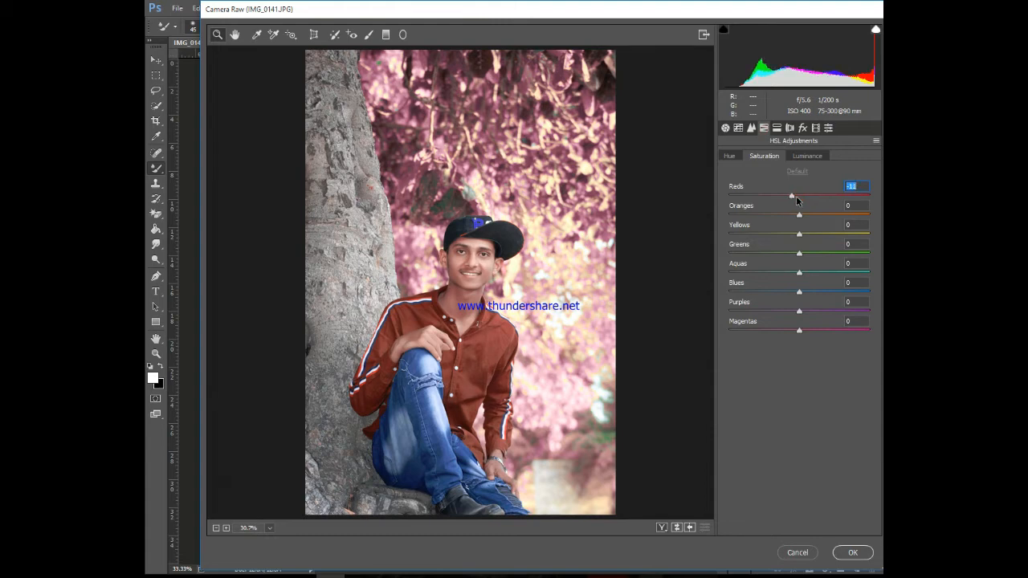
{"action": "left_click_drag", "start_coordinate": [799, 213], "coordinate": [791, 221]}
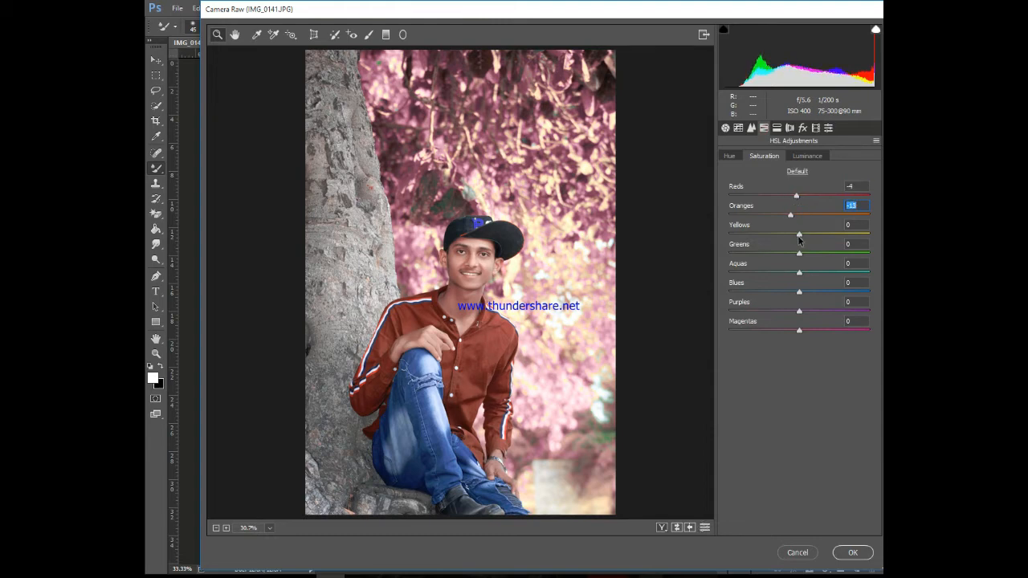
{"action": "left_click", "coordinate": [813, 158]}
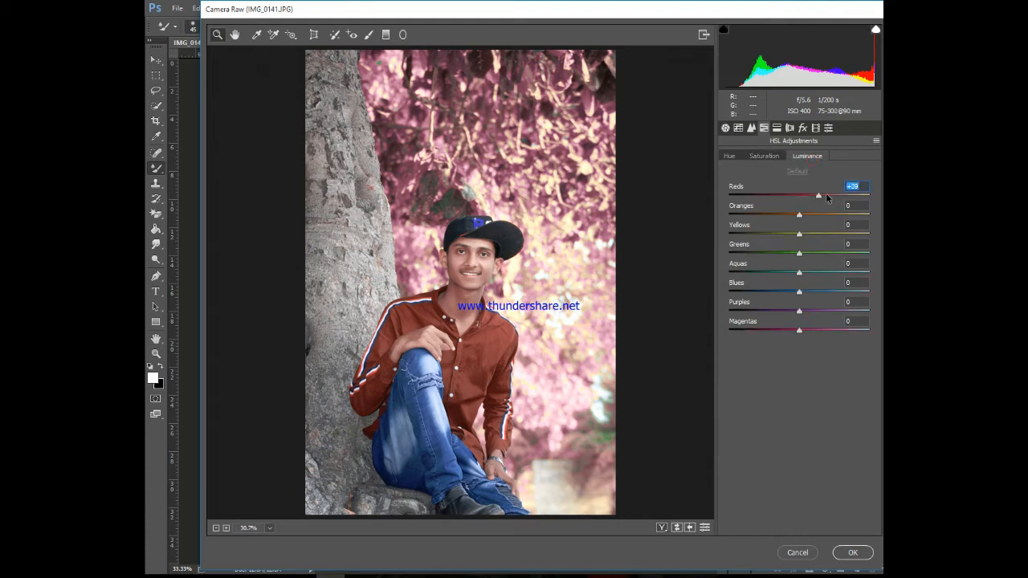
{"action": "left_click_drag", "start_coordinate": [826, 193], "coordinate": [817, 219]}
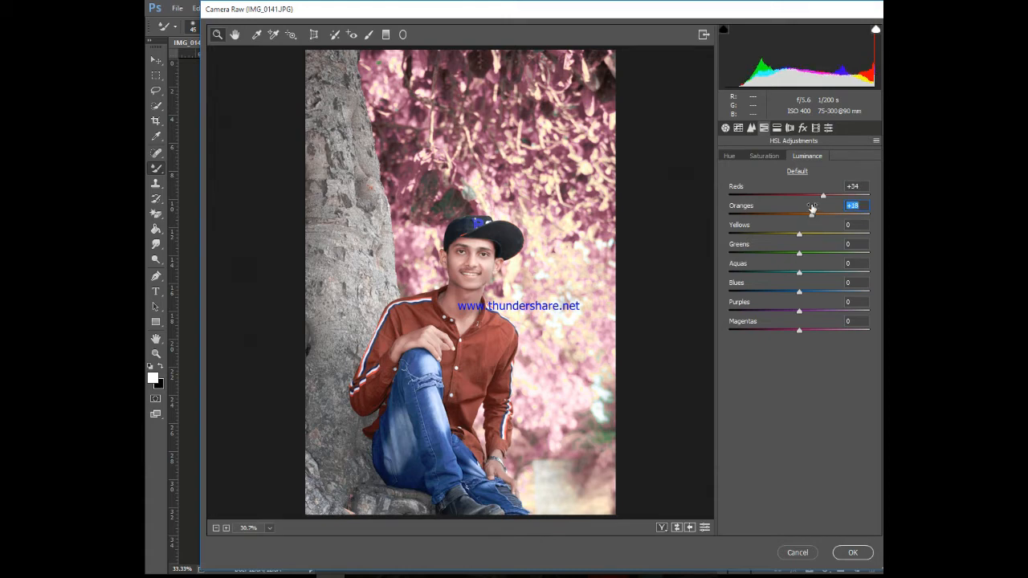
- Set the HSL saturation of Yellows to +28, Purples to +20 and Magentas to +24
{"action": "left_click", "coordinate": [768, 156]}
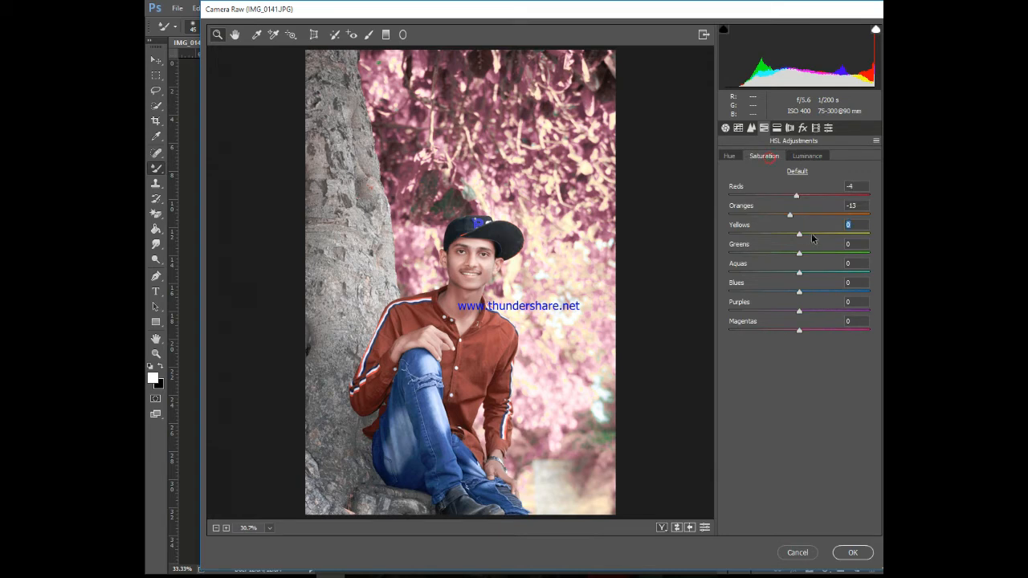
{"action": "left_click_drag", "start_coordinate": [813, 238], "coordinate": [821, 238]}
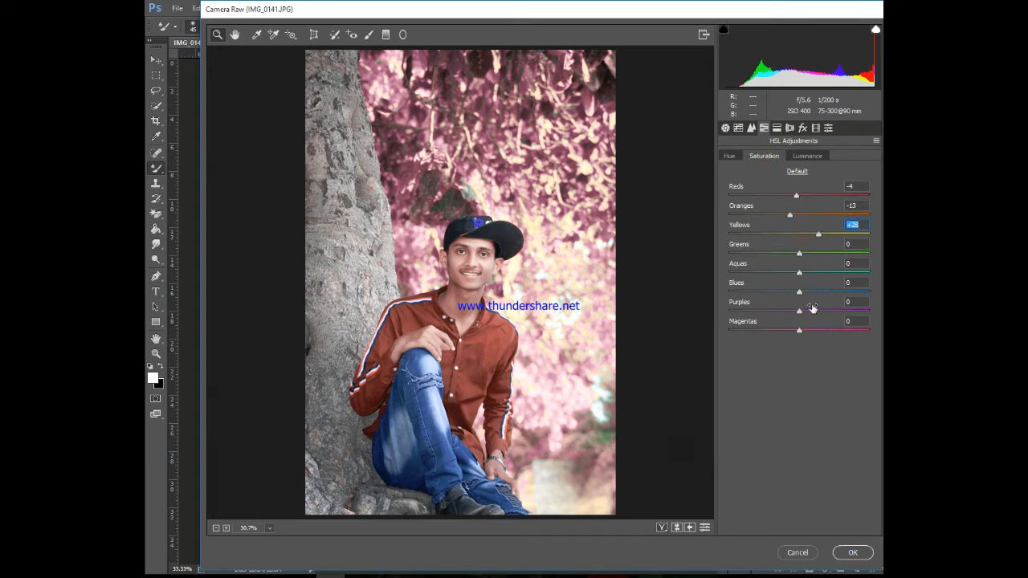
{"action": "left_click_drag", "start_coordinate": [800, 312], "coordinate": [816, 331]}
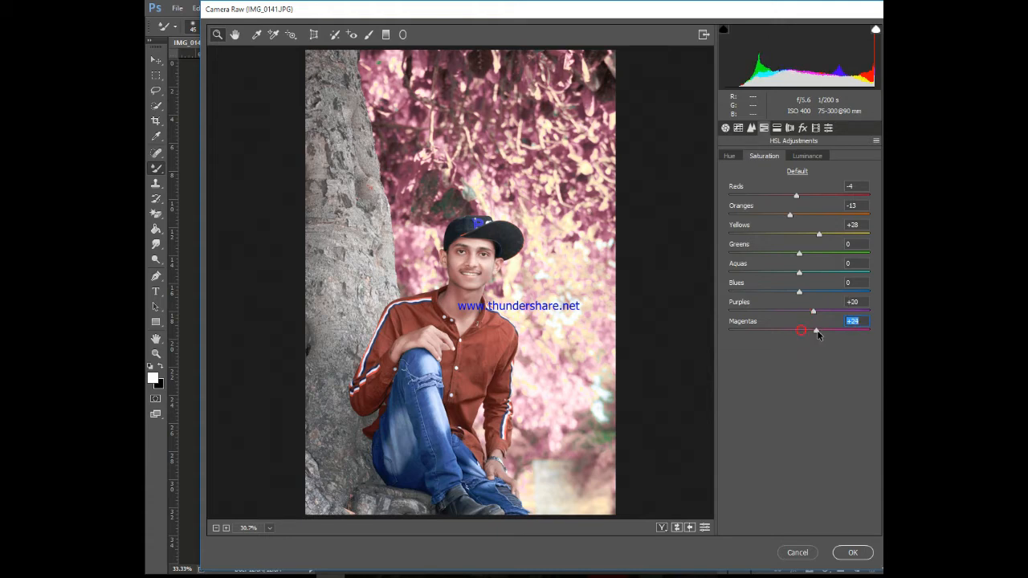
- Set the post-crop vignetting amount to -12 and apply the Camera Raw adjustments
{"action": "left_click", "coordinate": [801, 130]}
{"action": "left_click", "coordinate": [791, 281]}
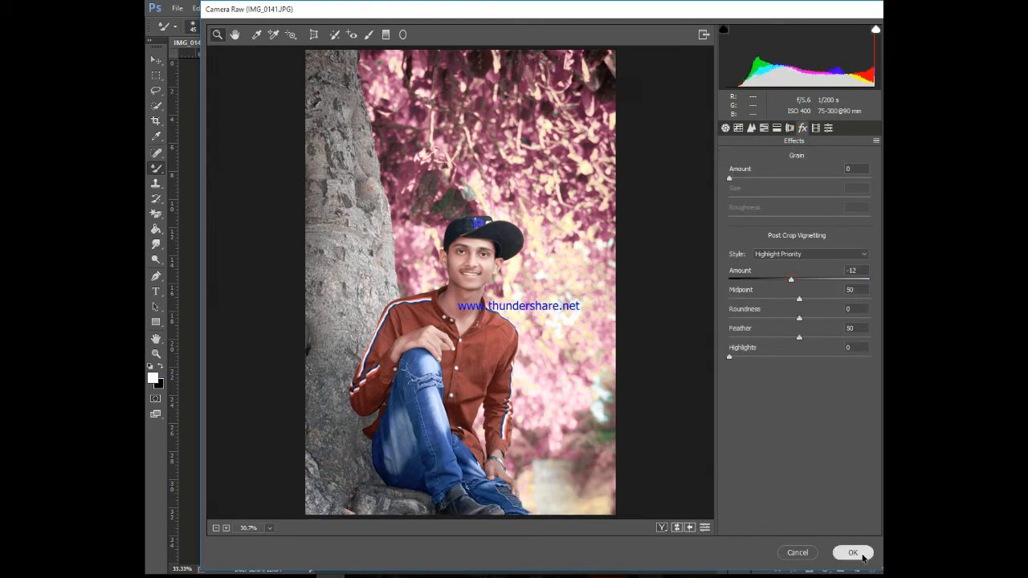
{"action": "left_click", "coordinate": [853, 552]}
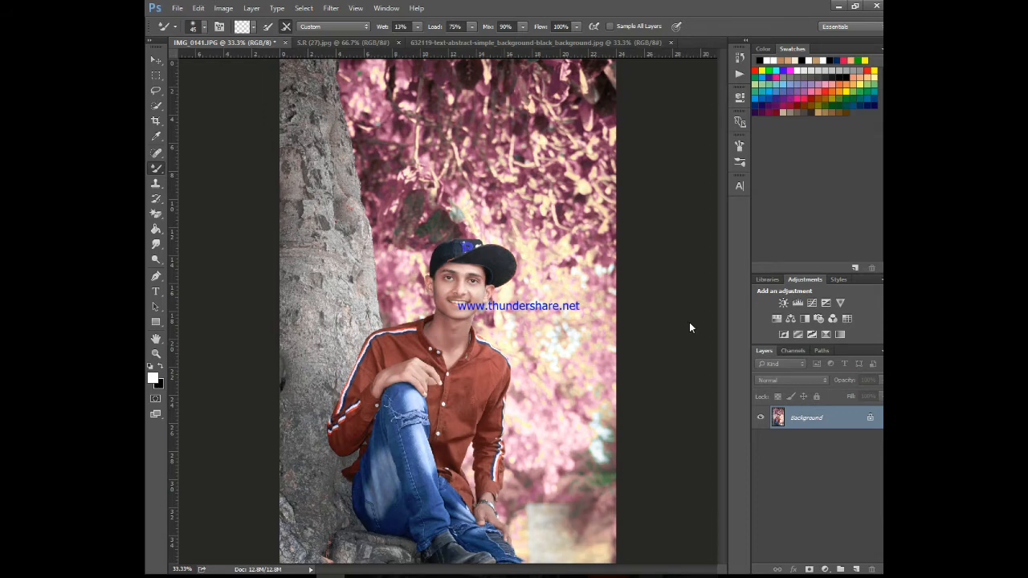
- Copy the orange glow from S.R (27).jpg into the portrait, enlarge it to about 119% by 125%, and set its blend mode to Screen
{"action": "left_click", "coordinate": [335, 42]}
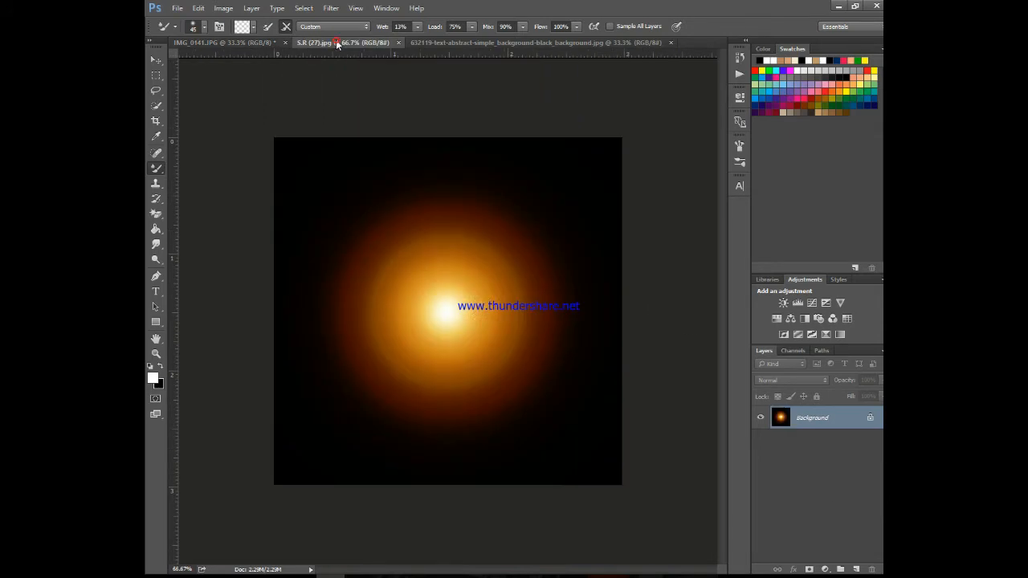
{"action": "mouse_move", "coordinate": [513, 332]}
{"action": "left_mouse_down"}
{"action": "mouse_move", "coordinate": [454, 190]}
{"action": "mouse_move", "coordinate": [277, 48]}
{"action": "mouse_move", "coordinate": [250, 43]}
{"action": "mouse_move", "coordinate": [407, 231]}
{"action": "left_mouse_up"}
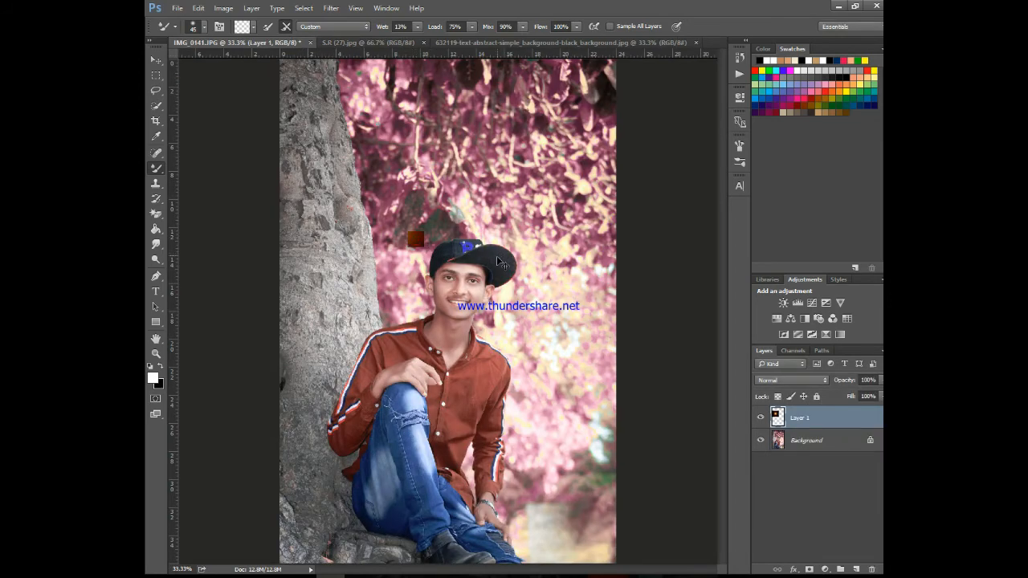
{"action": "key", "text": "ctrl+t"}
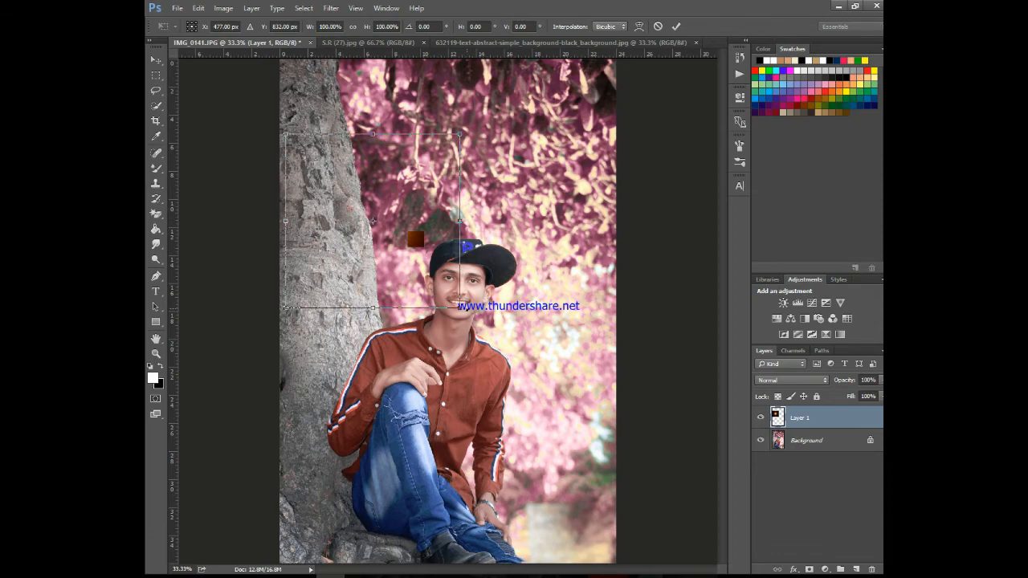
{"action": "left_click_drag", "start_coordinate": [459, 307], "coordinate": [493, 351]}
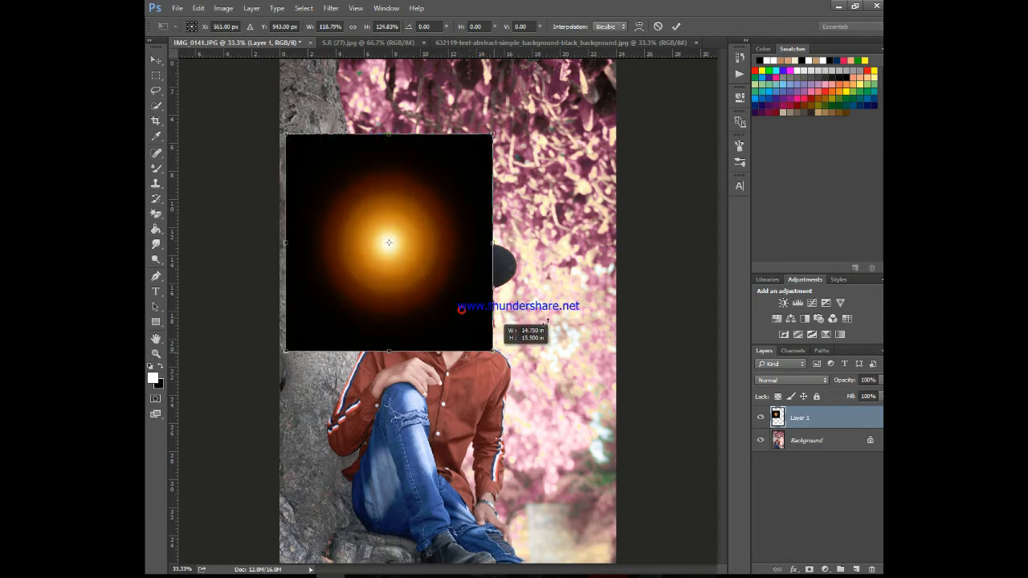
{"action": "left_click", "coordinate": [675, 26]}
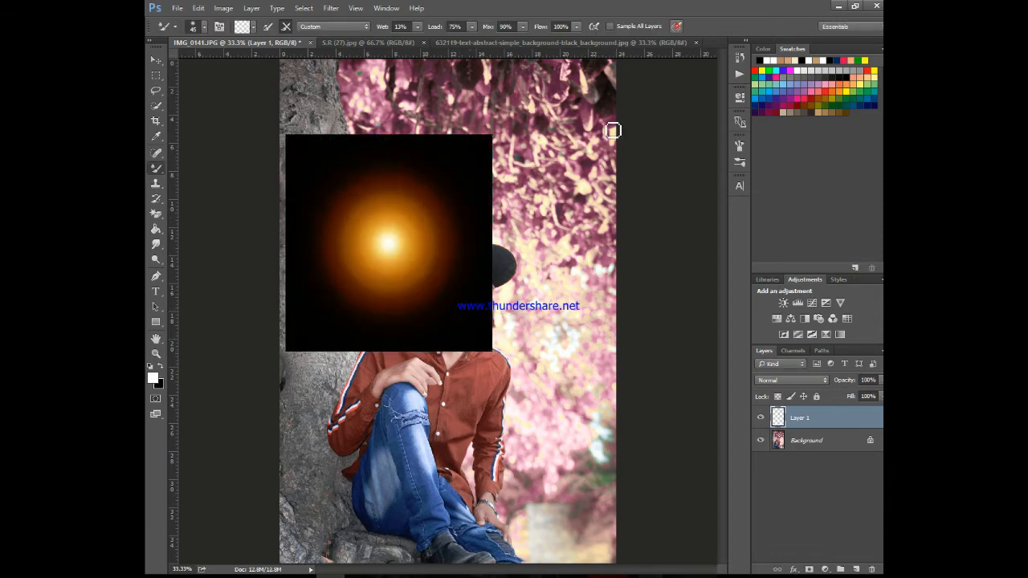
{"action": "left_click", "coordinate": [827, 379]}
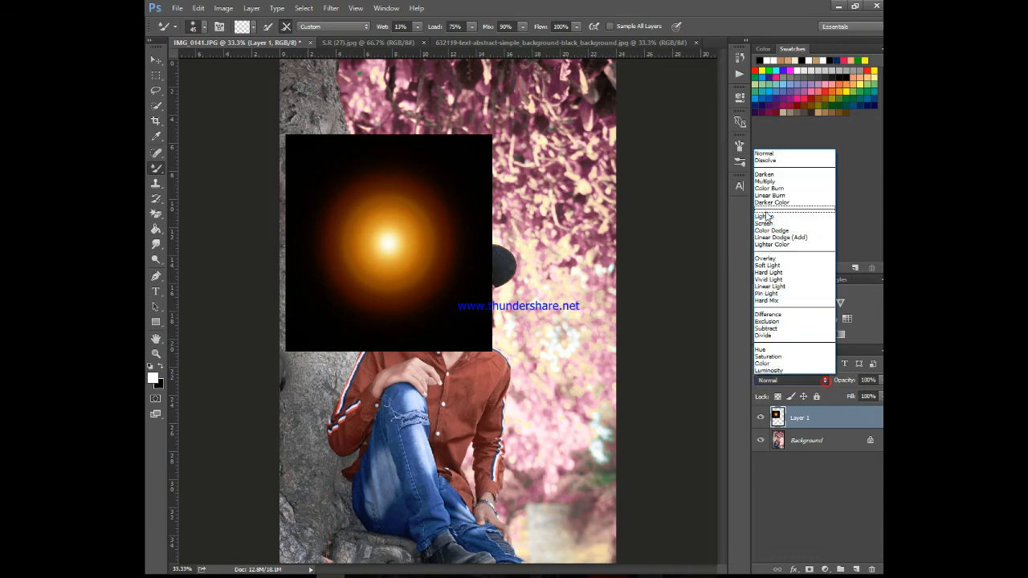
{"action": "left_click", "coordinate": [769, 223]}
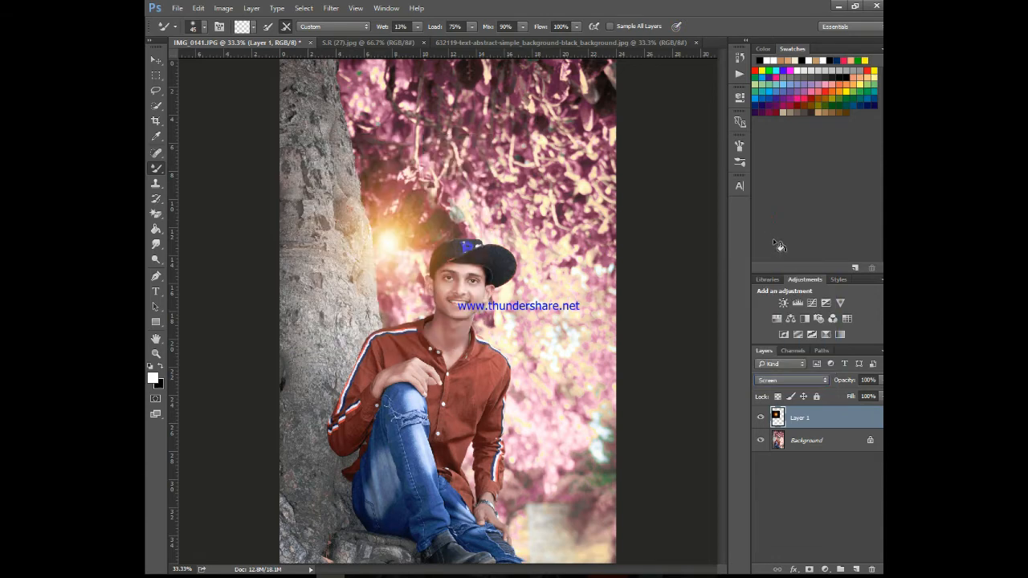
- Enlarge the glow to about 221% by 243%, place it over the photo's upper-left area, and merge it into the Background
{"action": "key", "text": "ctrl+t"}
{"action": "left_click_drag", "start_coordinate": [417, 240], "coordinate": [425, 278]}
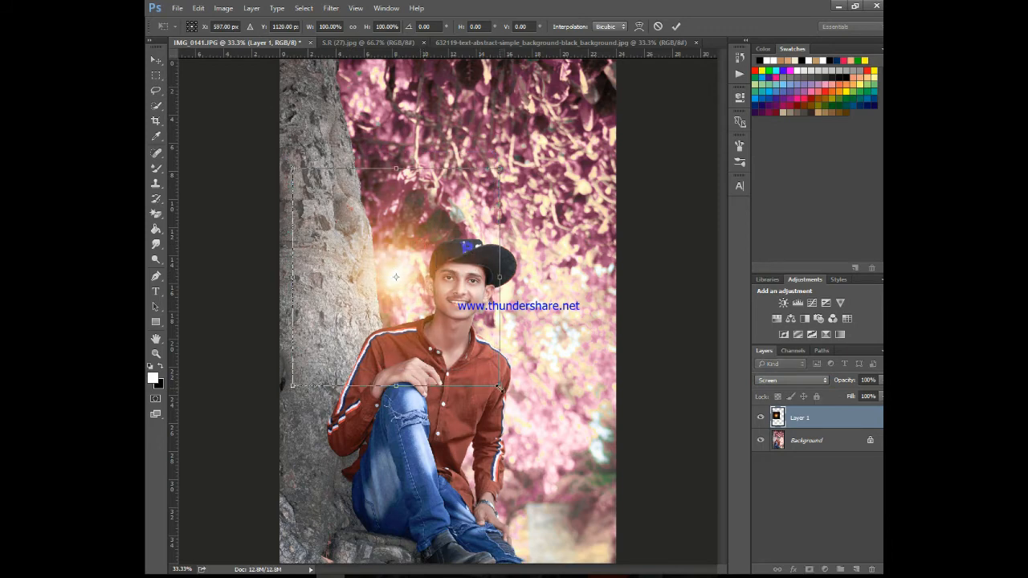
{"action": "left_click_drag", "start_coordinate": [500, 385], "coordinate": [559, 294]}
{"action": "left_click_drag", "start_coordinate": [524, 263], "coordinate": [473, 203]}
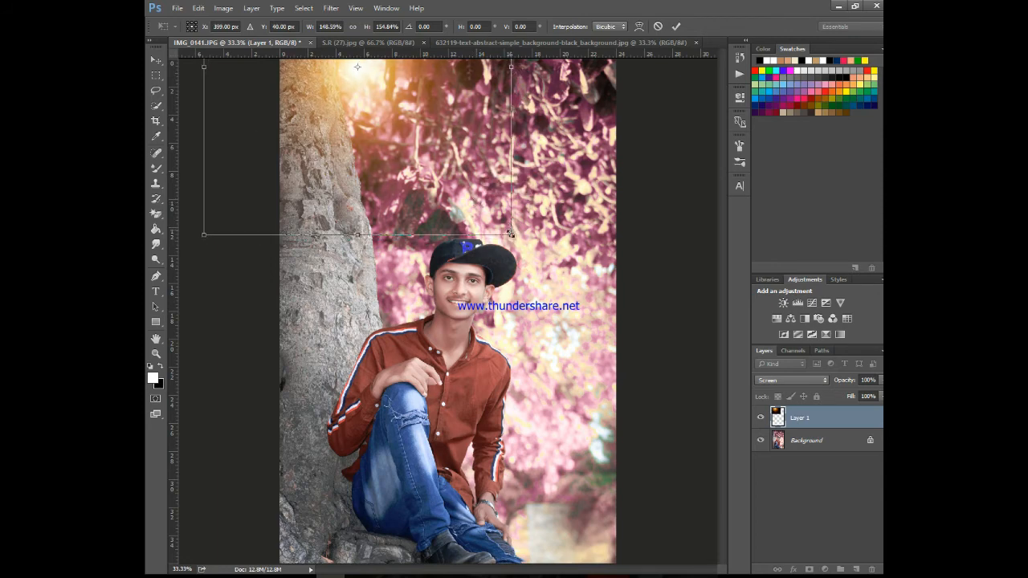
{"action": "left_click_drag", "start_coordinate": [511, 235], "coordinate": [674, 441]}
{"action": "left_click_drag", "start_coordinate": [563, 341], "coordinate": [518, 269]}
{"action": "left_click", "coordinate": [679, 28]}
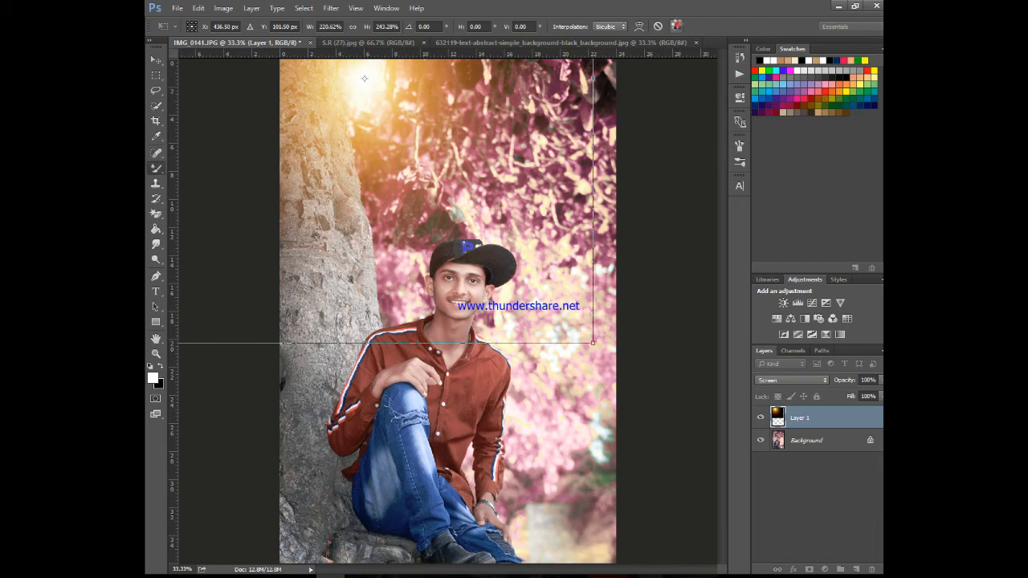
{"action": "key", "text": "b"}
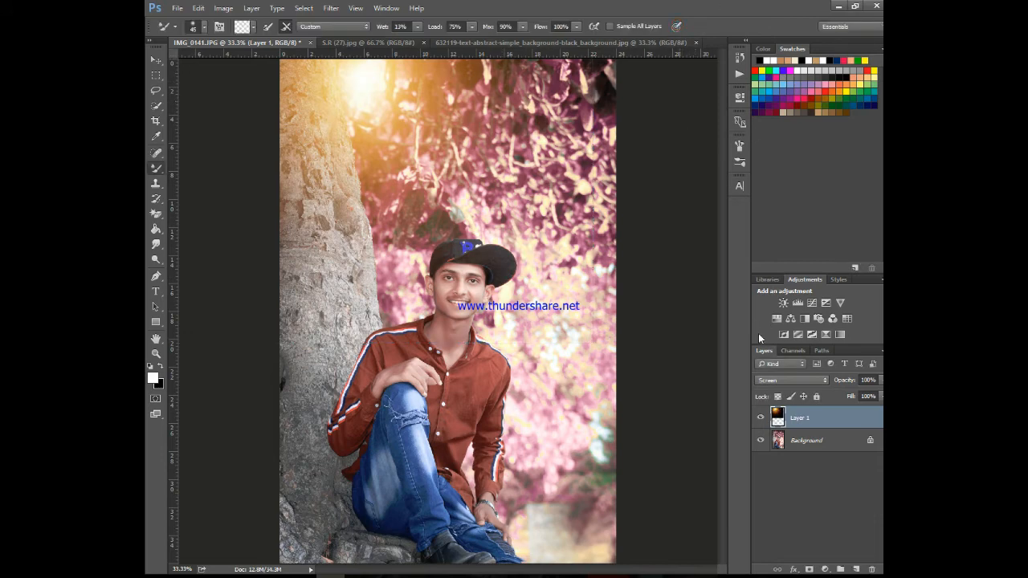
{"action": "left_click", "coordinate": [821, 447], "text": "shift"}
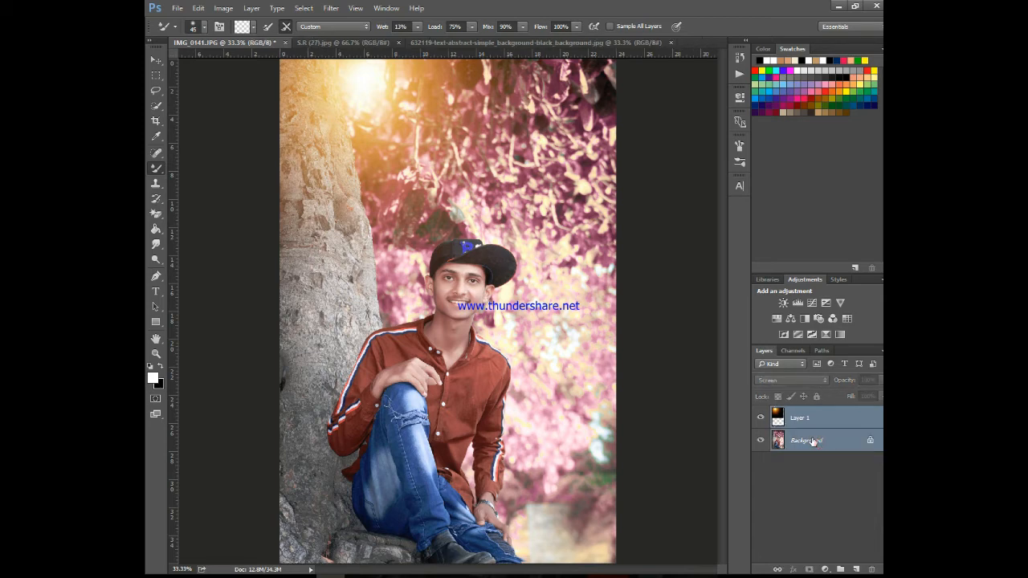
{"action": "key", "text": "ctrl+e"}
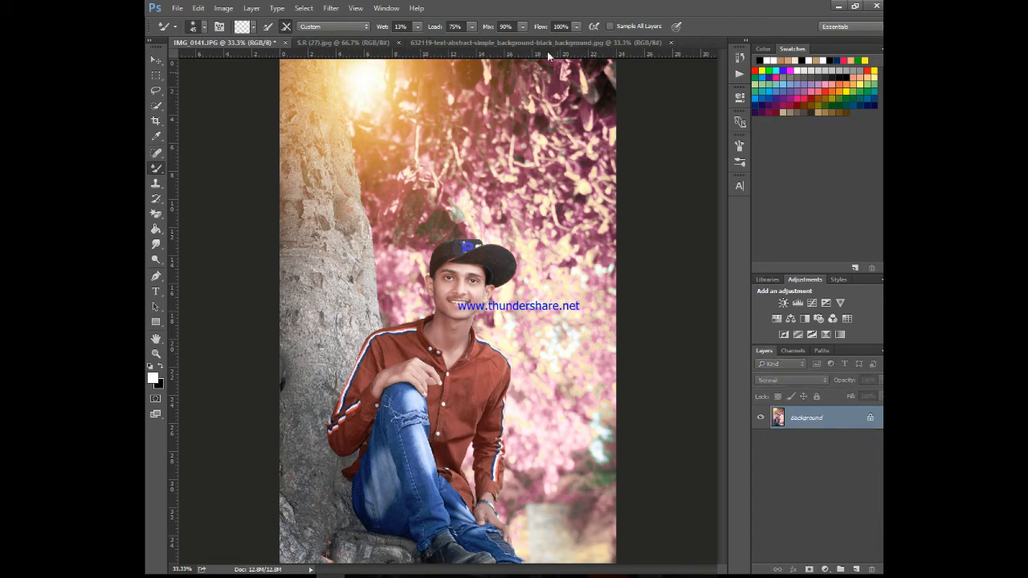
- Copy the black ALONE text image into the portrait and position it over the upper middle of the photo
{"action": "left_click", "coordinate": [538, 43]}
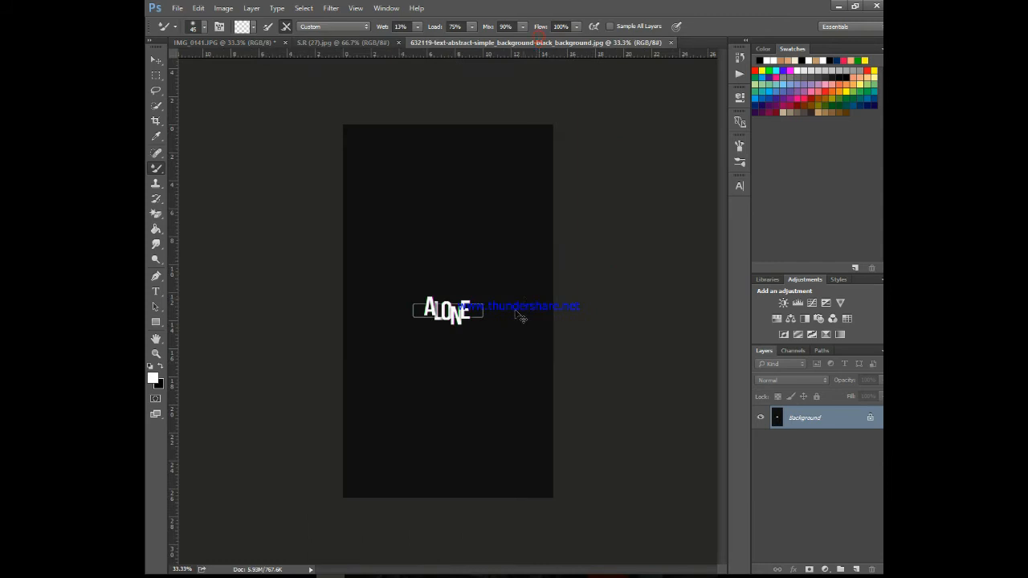
{"action": "left_click", "coordinate": [253, 44]}
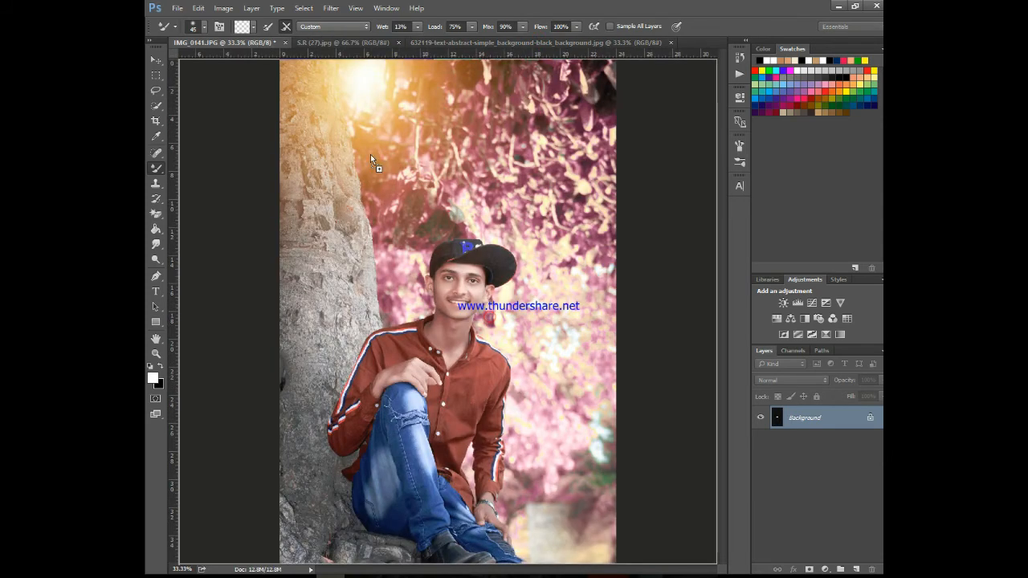
{"action": "key", "text": "ctrl+v"}
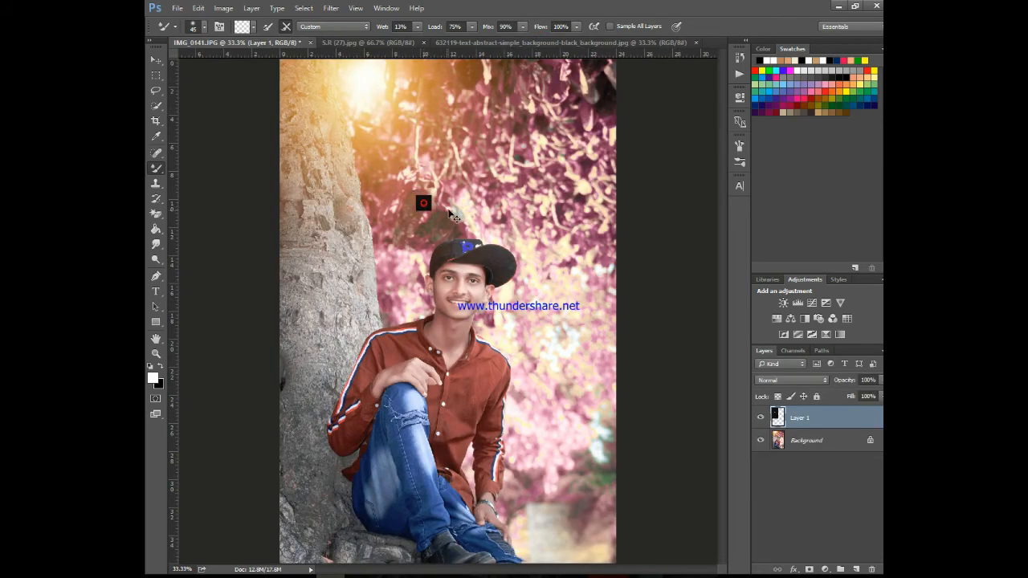
{"action": "key", "text": "ctrl+t"}
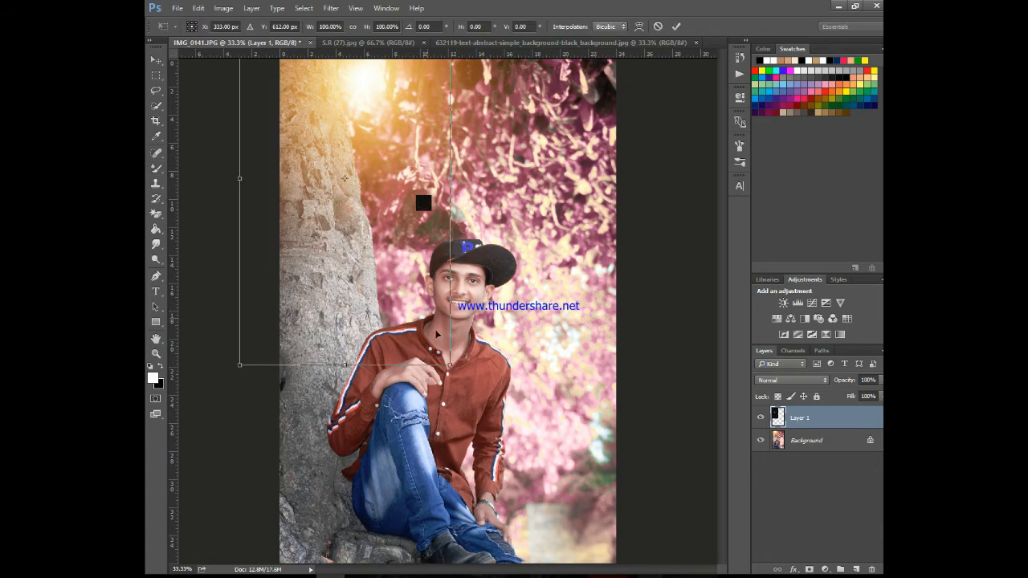
{"action": "left_click_drag", "start_coordinate": [424, 203], "coordinate": [527, 201]}
{"action": "left_click", "coordinate": [679, 27]}
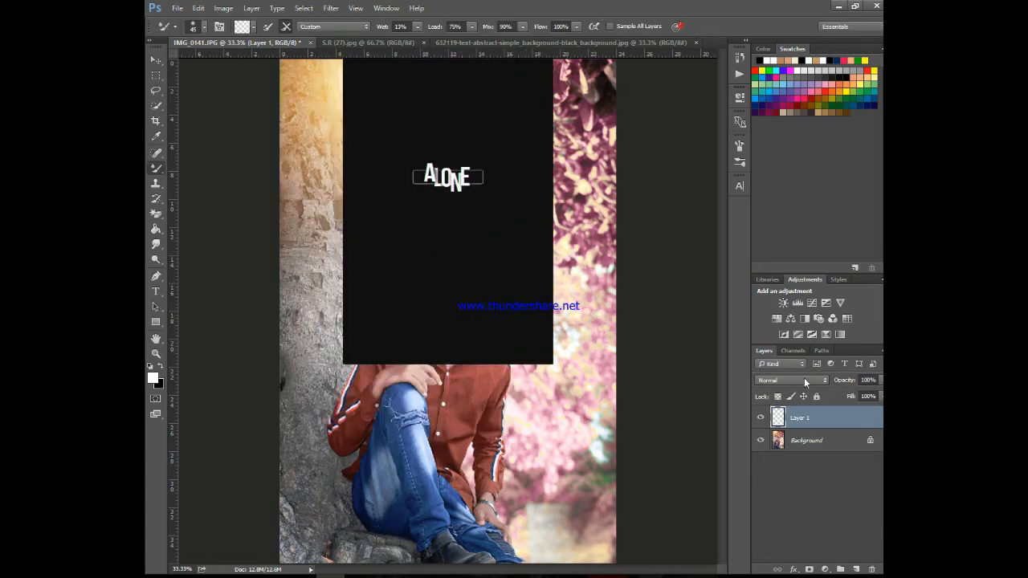
- Set the blend mode of the ALONE text layer to Lighten
{"action": "left_click", "coordinate": [806, 377]}
{"action": "left_click", "coordinate": [772, 174]}
{"action": "key", "text": "Down"}
{"action": "key", "text": "Down"}
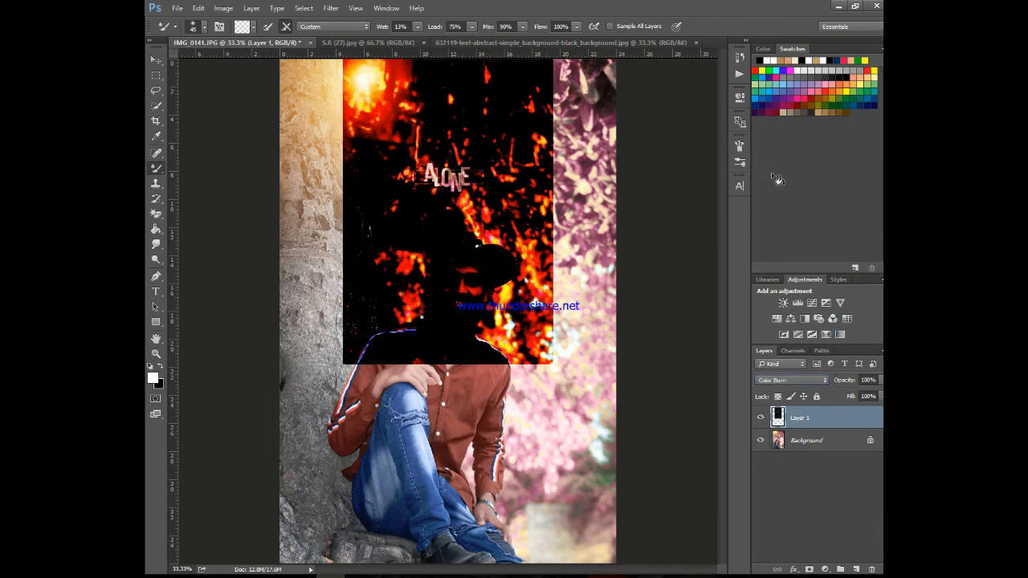
{"action": "key", "text": "Down"}
{"action": "key", "text": "Down"}
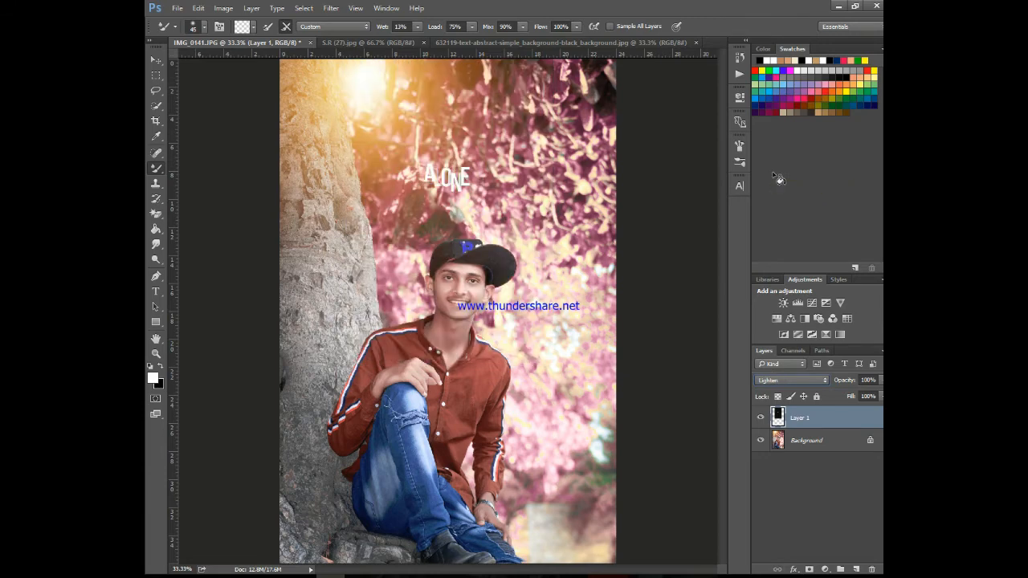
- Enlarge the ALONE text layer to about 211% by 185%, rotate it about -0.9°, and place it above the subject's cap
{"action": "key", "text": "ctrl+t"}
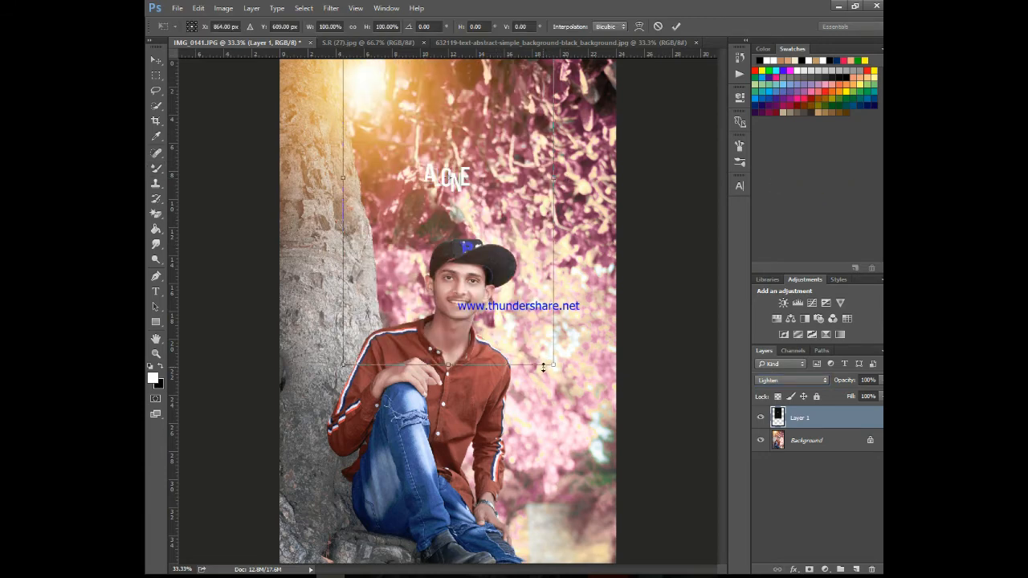
{"action": "left_click_drag", "start_coordinate": [555, 364], "coordinate": [640, 474]}
{"action": "left_click_drag", "start_coordinate": [576, 397], "coordinate": [521, 302]}
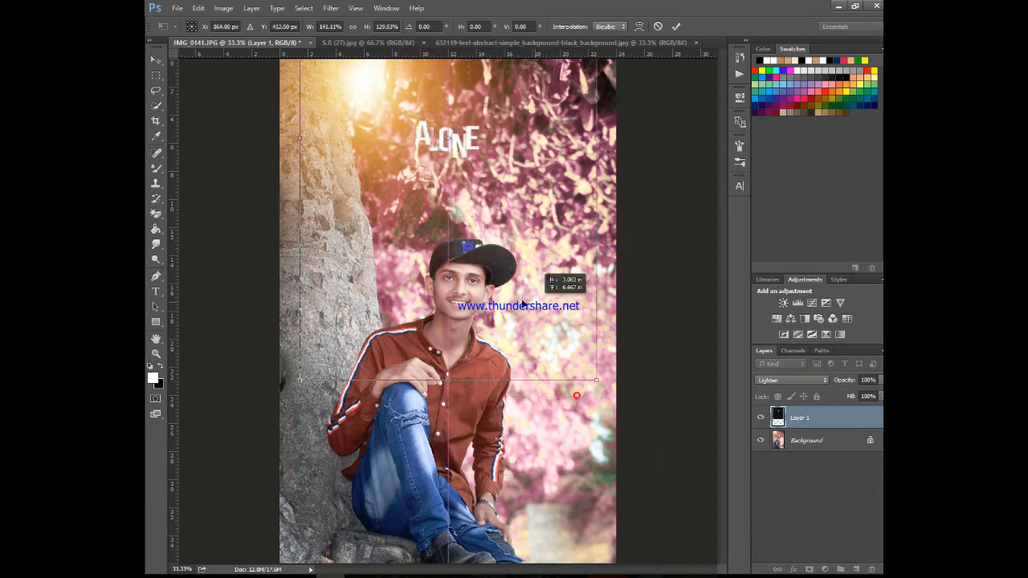
{"action": "left_click_drag", "start_coordinate": [579, 379], "coordinate": [684, 522]}
{"action": "left_click_drag", "start_coordinate": [542, 387], "coordinate": [510, 305]}
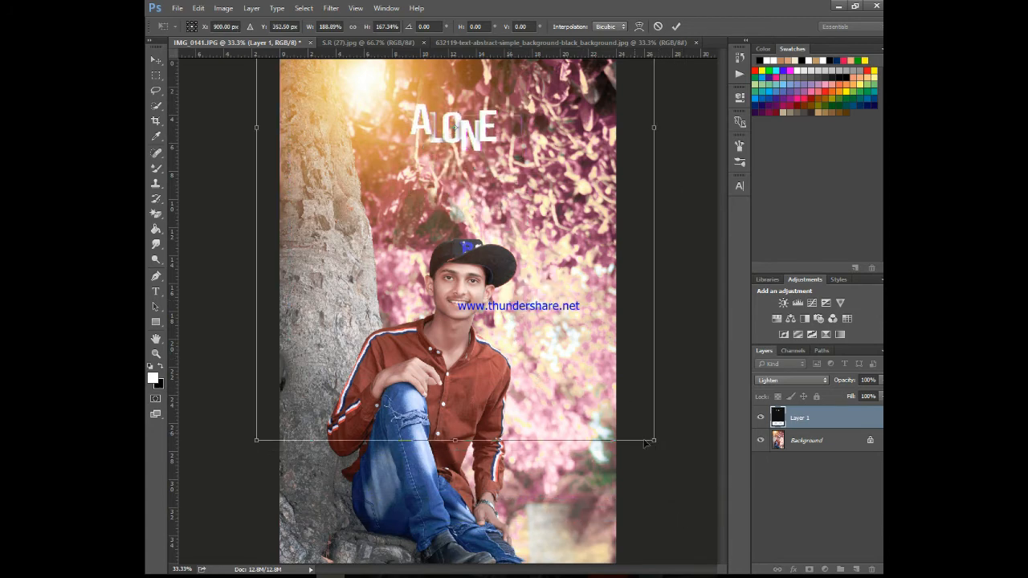
{"action": "left_click_drag", "start_coordinate": [664, 455], "coordinate": [666, 455]}
{"action": "left_click_drag", "start_coordinate": [507, 249], "coordinate": [497, 269]}
{"action": "left_click_drag", "start_coordinate": [665, 491], "coordinate": [680, 527]}
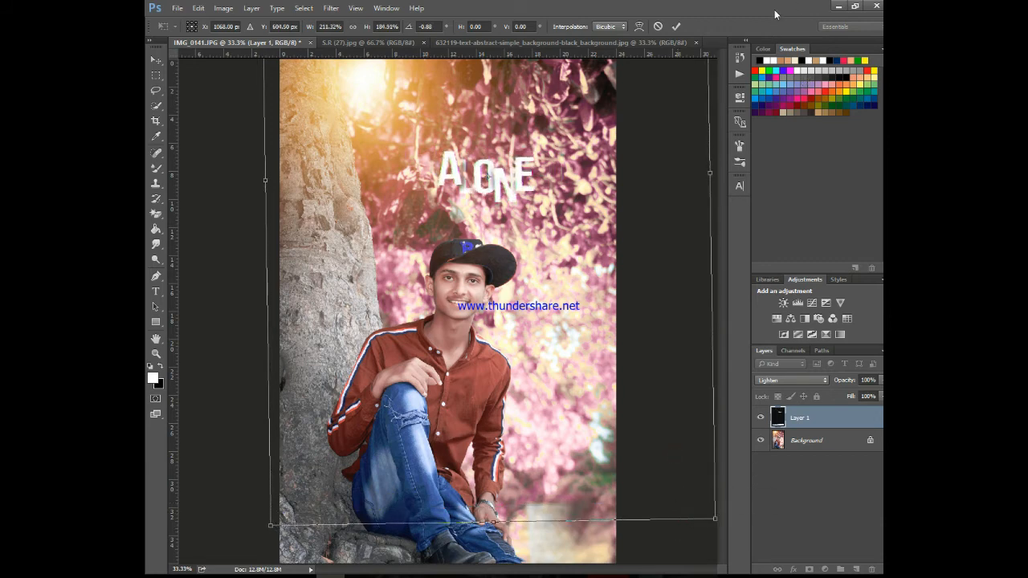
{"action": "left_click", "coordinate": [679, 27]}
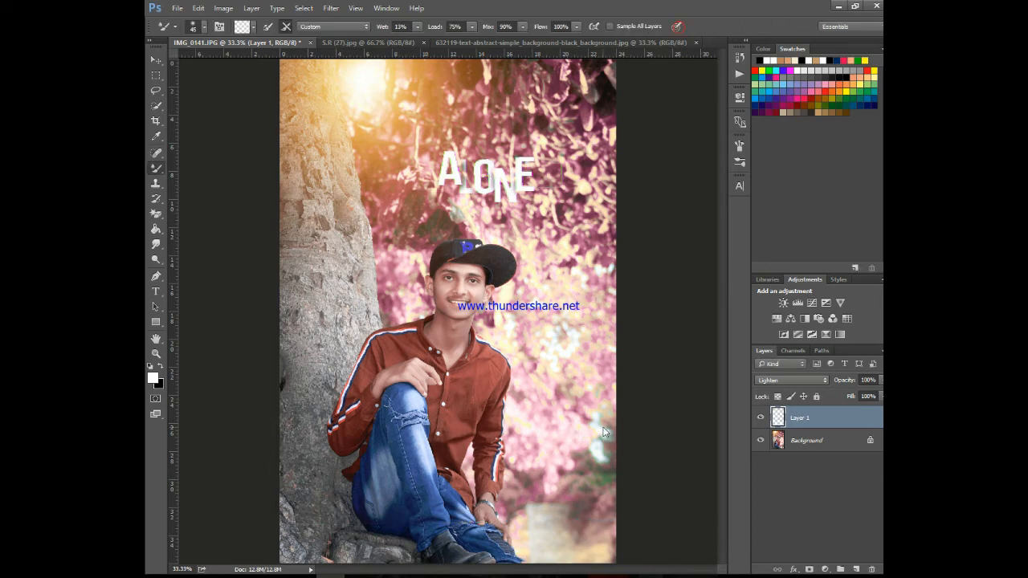
{"action": "left_click_drag", "start_coordinate": [609, 434], "coordinate": [584, 397]}
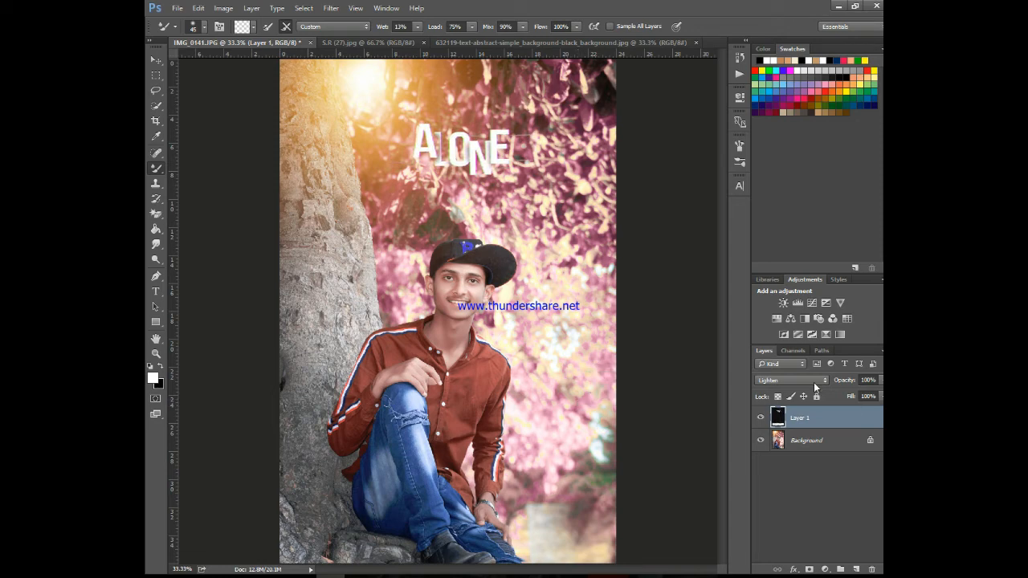
- Try the other blend modes from Screen through Luminosity on the ALONE layer, and return it to Lighten
{"action": "left_click", "coordinate": [814, 383]}
{"action": "left_click", "coordinate": [782, 226]}
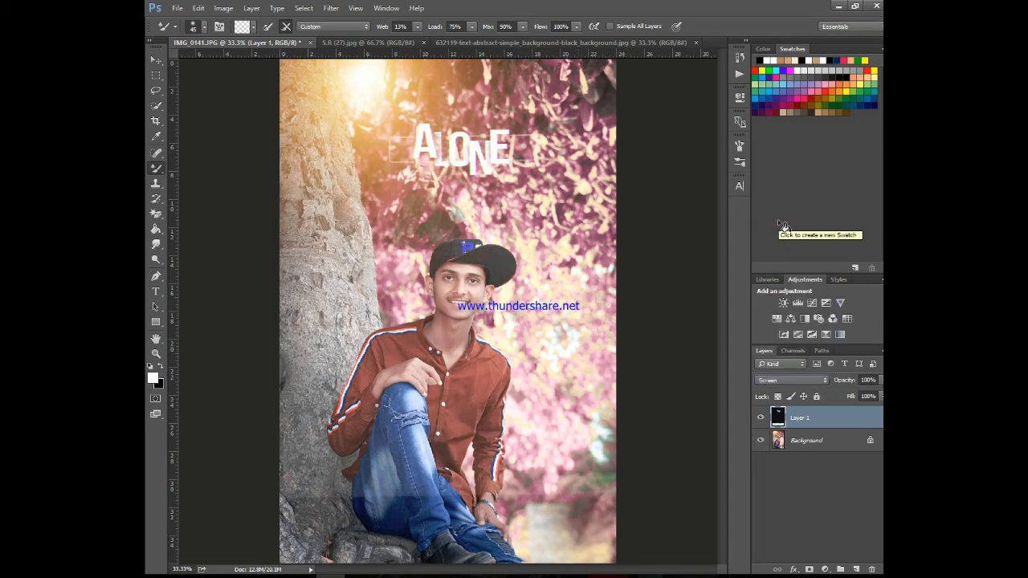
{"action": "key", "text": "Down"}
{"action": "key", "text": "Down"}
{"action": "key", "text": "Down"}
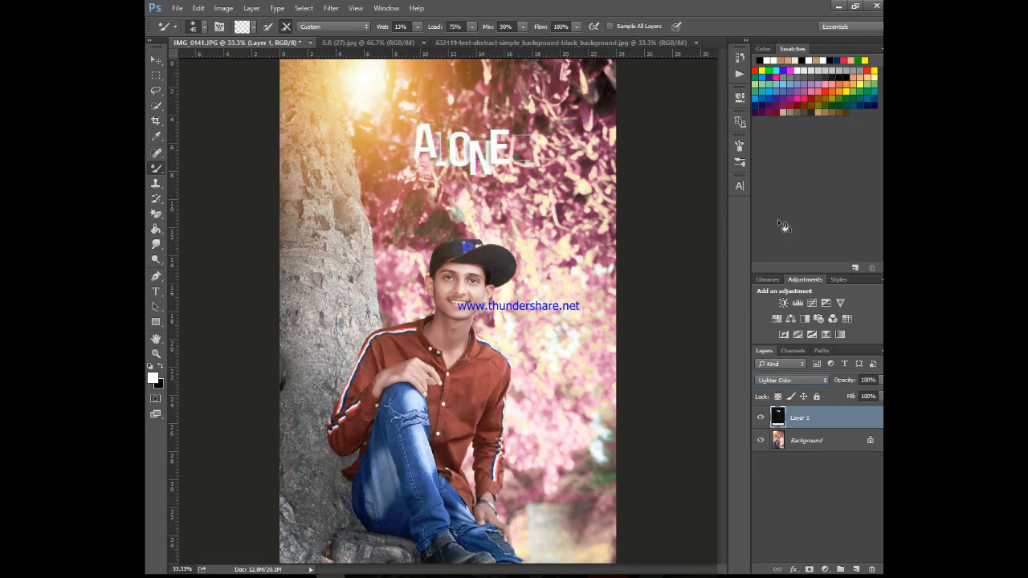
{"action": "key", "text": "Down"}
{"action": "key", "text": "Down"}
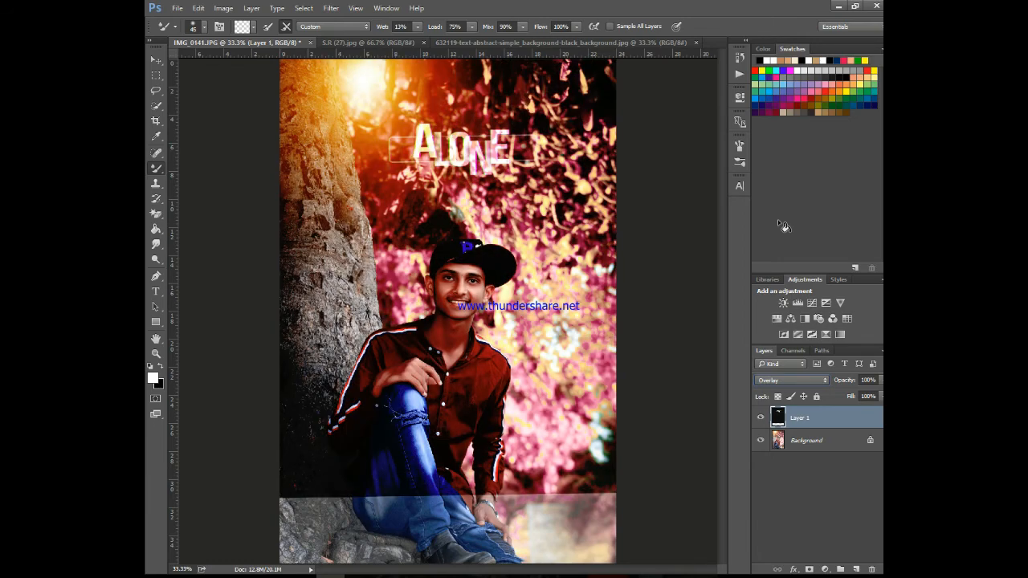
{"action": "key", "text": "Down"}
{"action": "key", "text": "Down"}
{"action": "key", "text": "Down"}
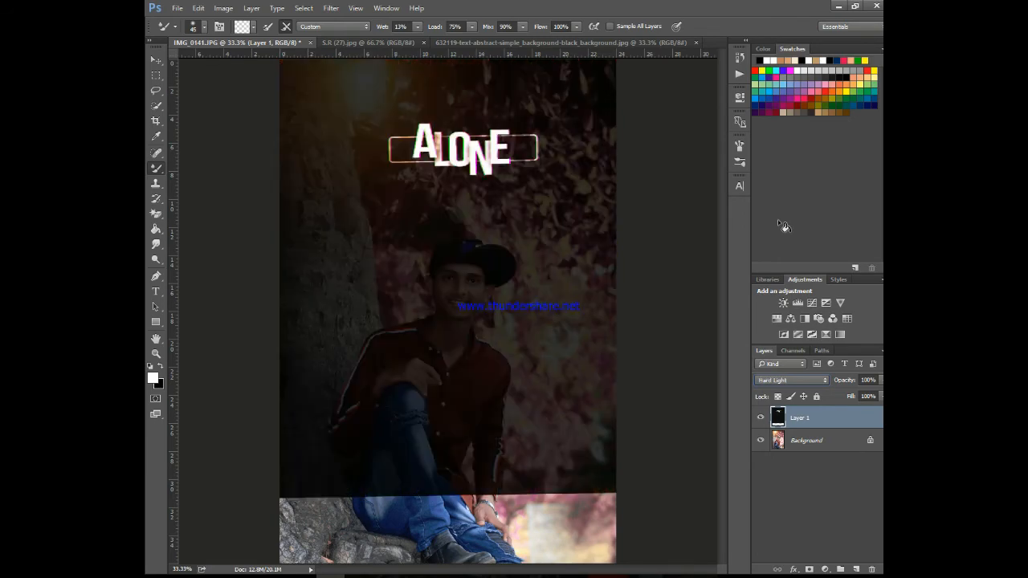
{"action": "key", "text": "Down"}
{"action": "key", "text": "Down"}
{"action": "key", "text": "Down"}
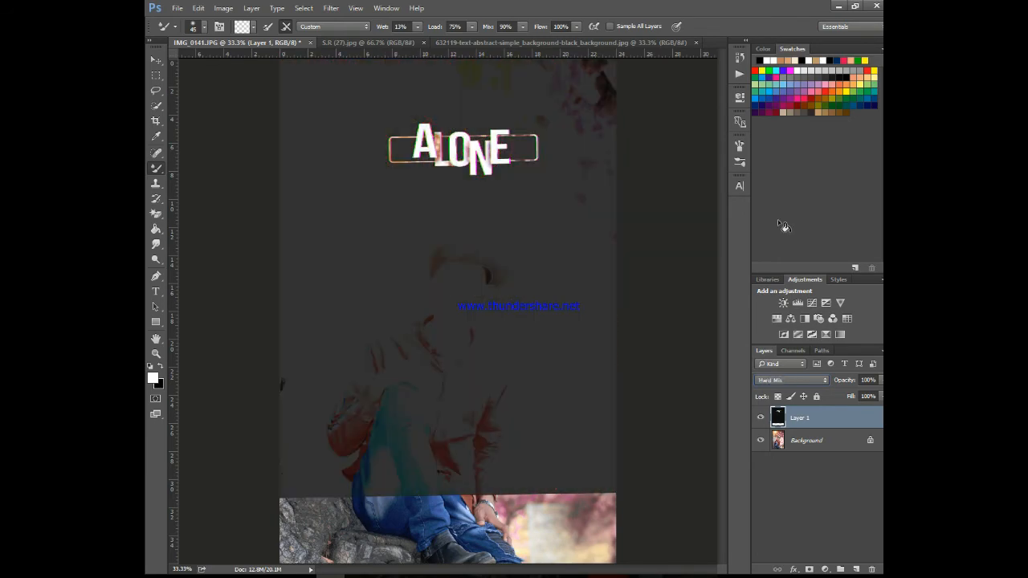
{"action": "key", "text": "Down"}
{"action": "key", "text": "Down"}
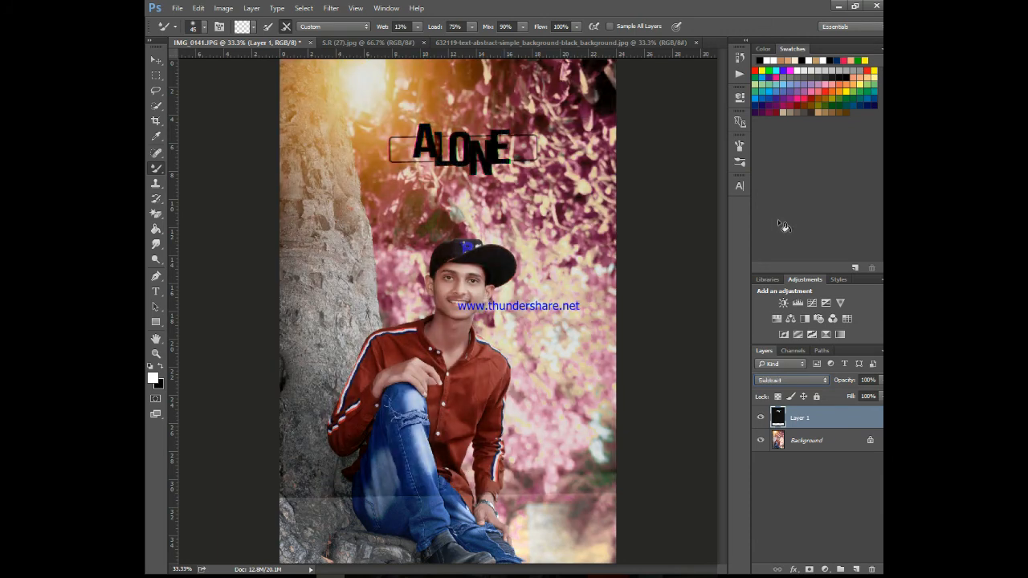
{"action": "key", "text": "Down"}
{"action": "key", "text": "Down"}
{"action": "key", "text": "Down"}
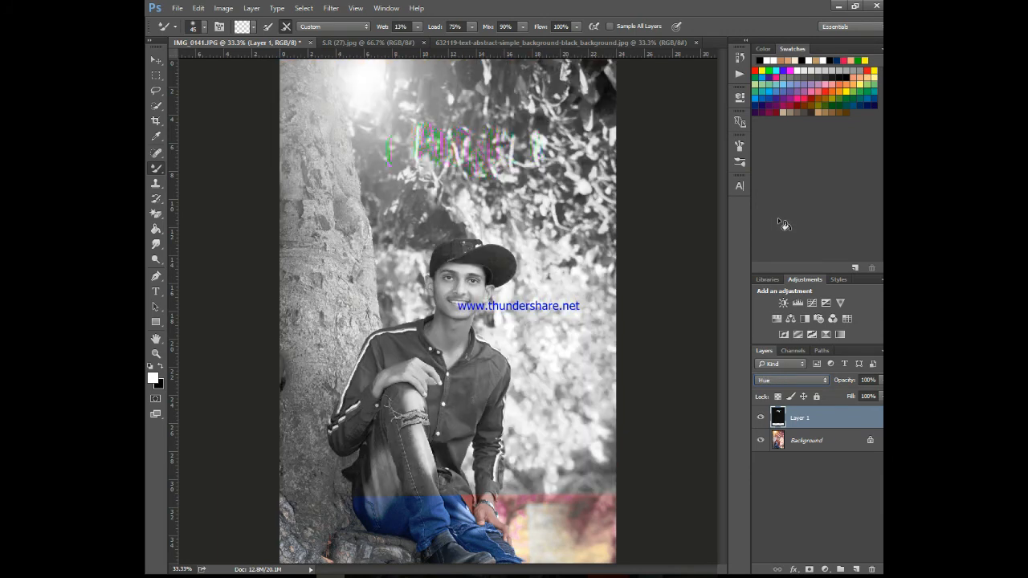
{"action": "key", "text": "Down"}
{"action": "key", "text": "Down"}
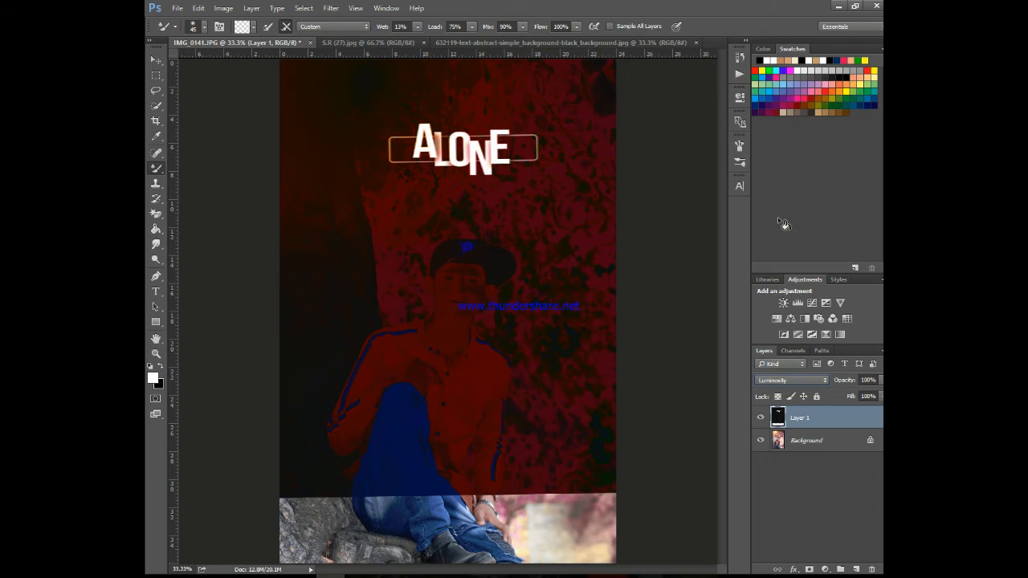
{"action": "left_click", "coordinate": [811, 382]}
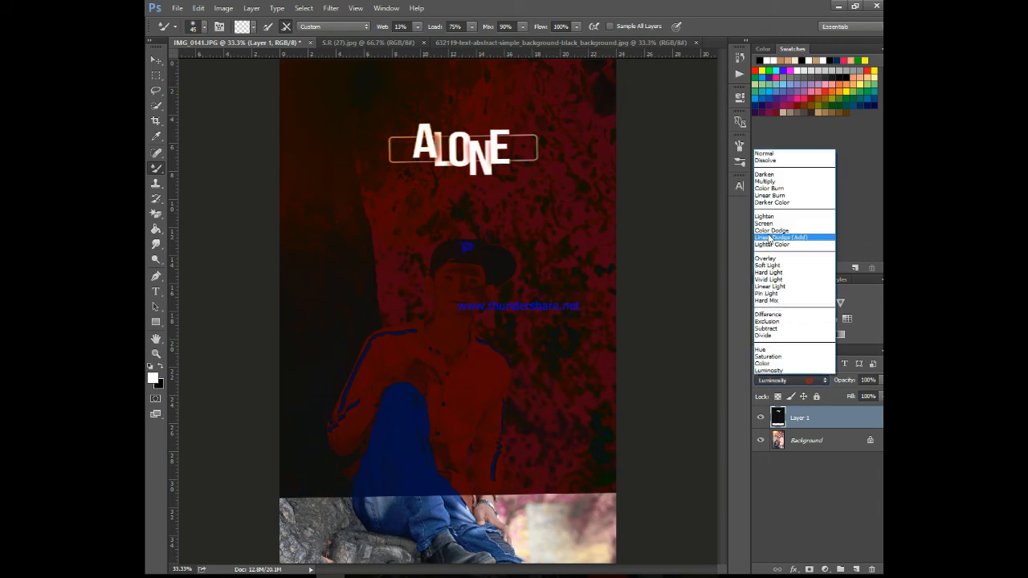
{"action": "left_click", "coordinate": [773, 223]}
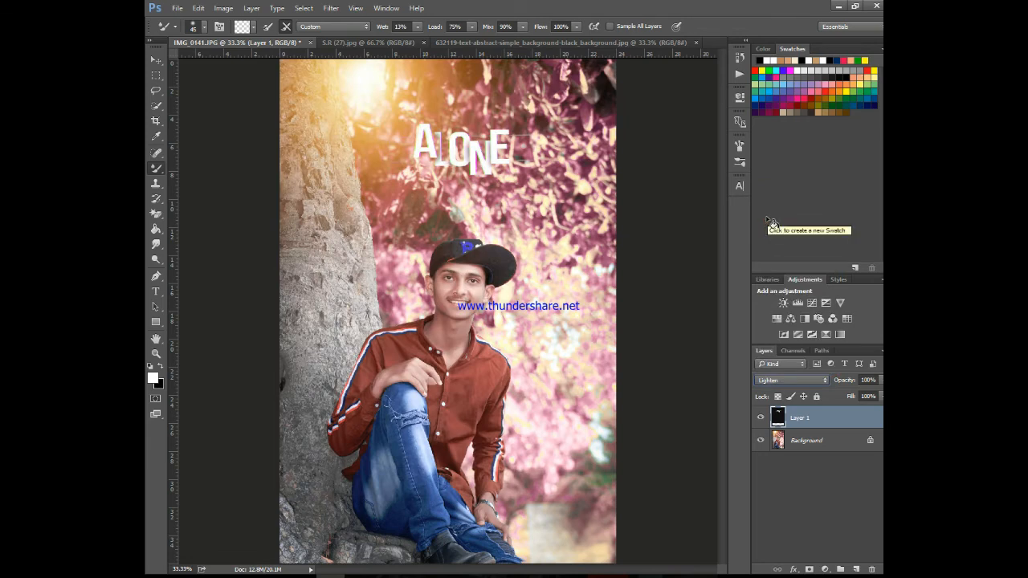
- Try a Levels midtone adjustment of 0.80 on the ALONE layer and cancel it
{"action": "key", "text": "ctrl+l"}
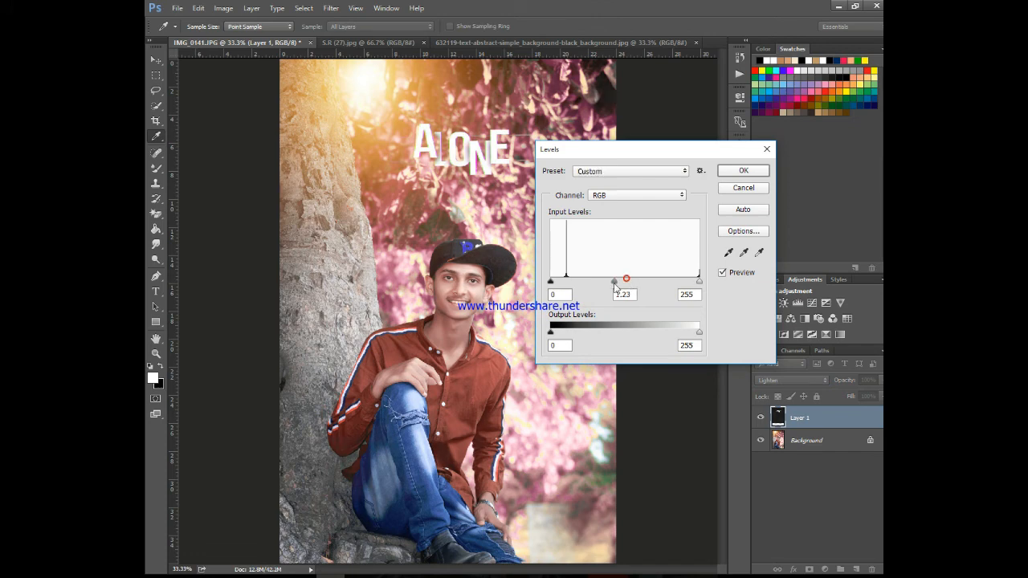
{"action": "mouse_move", "coordinate": [626, 281]}
{"action": "left_mouse_down"}
{"action": "mouse_move", "coordinate": [597, 282]}
{"action": "mouse_move", "coordinate": [640, 295]}
{"action": "left_mouse_up"}
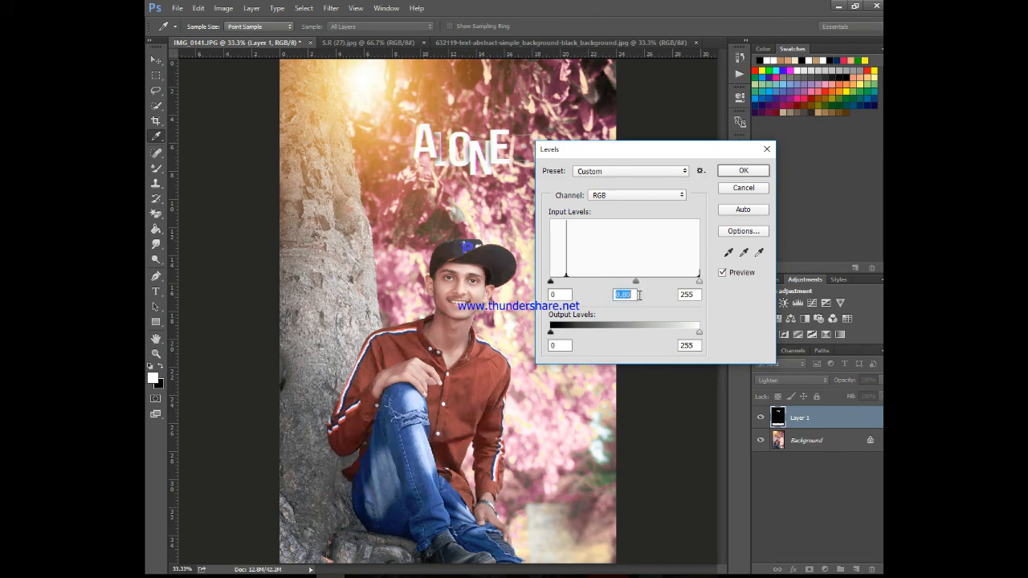
{"action": "left_click", "coordinate": [745, 188]}
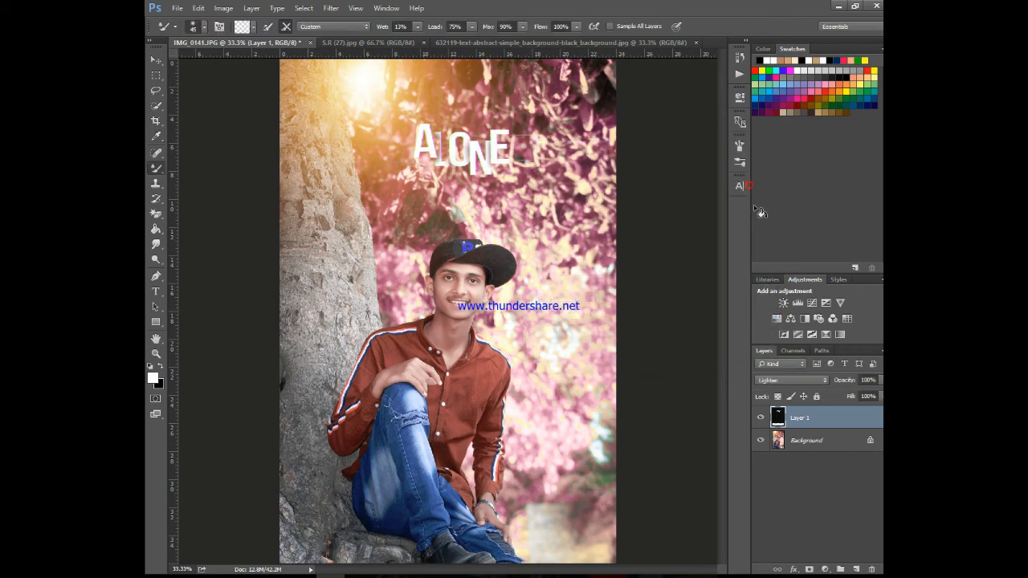
- Move the ALONE text slightly up and to the left over the foliage above the cap
{"action": "mouse_move", "coordinate": [491, 209]}
{"action": "left_mouse_down"}
{"action": "mouse_move", "coordinate": [510, 238]}
{"action": "mouse_move", "coordinate": [485, 205]}
{"action": "left_mouse_up"}
{"action": "left_click_drag", "start_coordinate": [569, 344], "coordinate": [480, 199]}
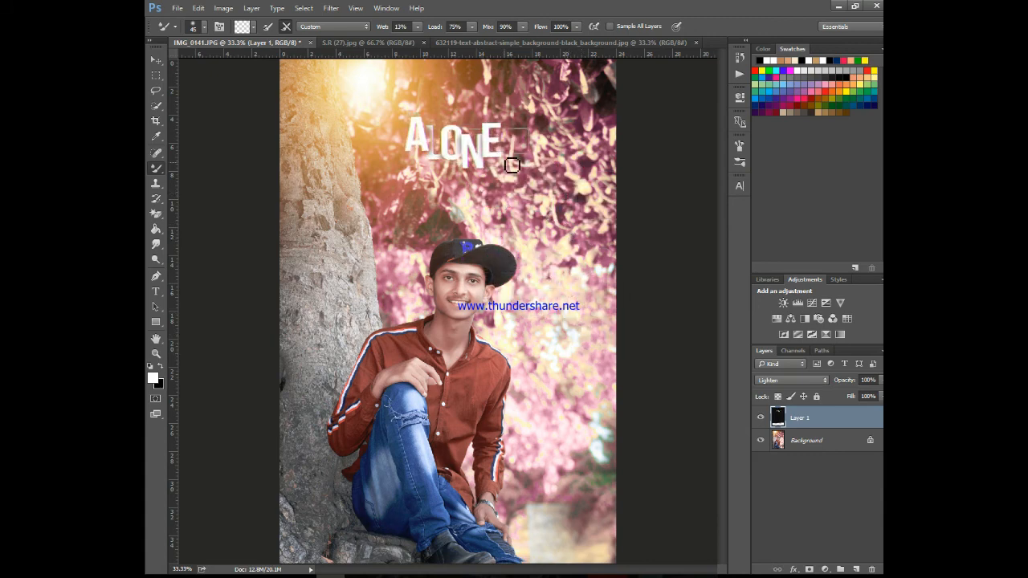
- Switch from the Mixer Brush to the regular Brush tool
{"action": "right_click", "coordinate": [156, 168]}
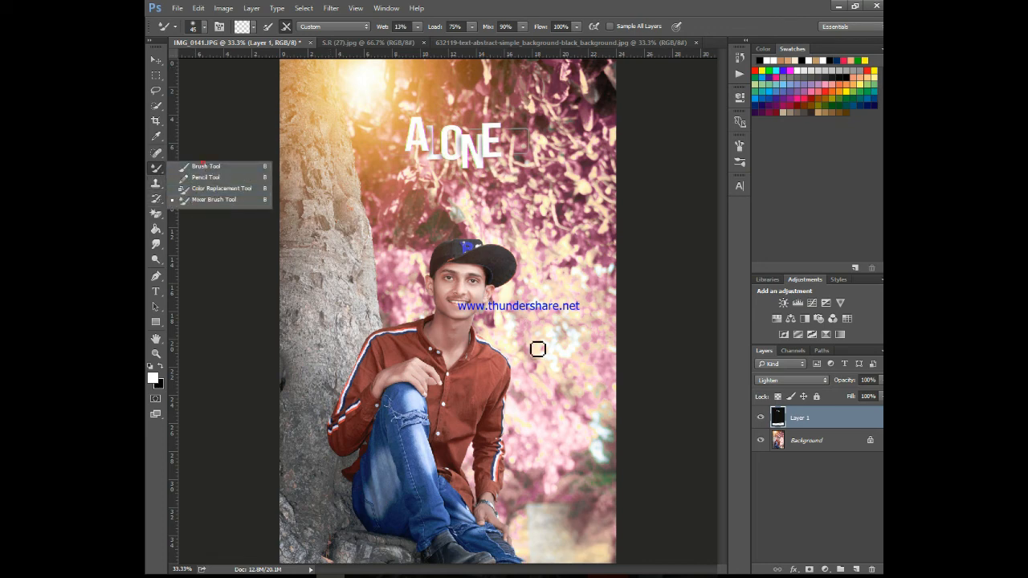
{"action": "left_click", "coordinate": [573, 366]}
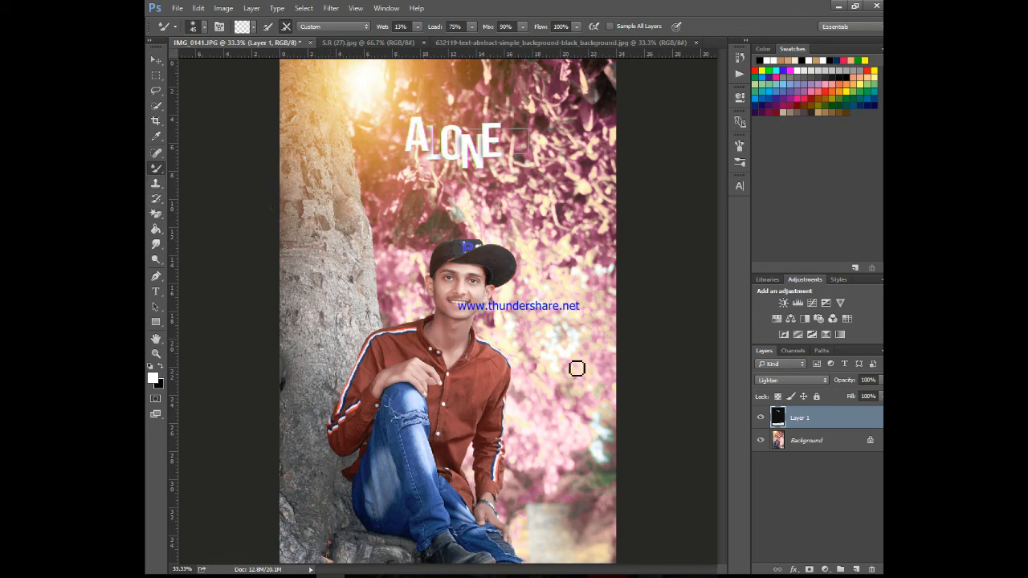
{"action": "right_click", "coordinate": [156, 168]}
{"action": "left_click", "coordinate": [200, 168]}
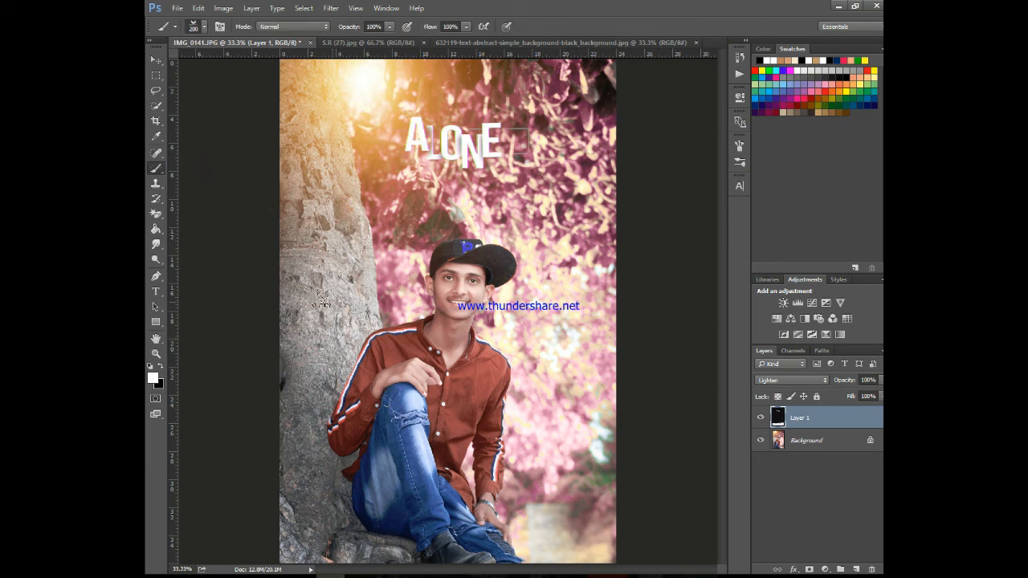
- Try stamping the 200 px winged logo brush in white beside the ALONE text and in the photo's lower-right area, undoing both stamps
{"action": "right_click", "coordinate": [534, 214]}
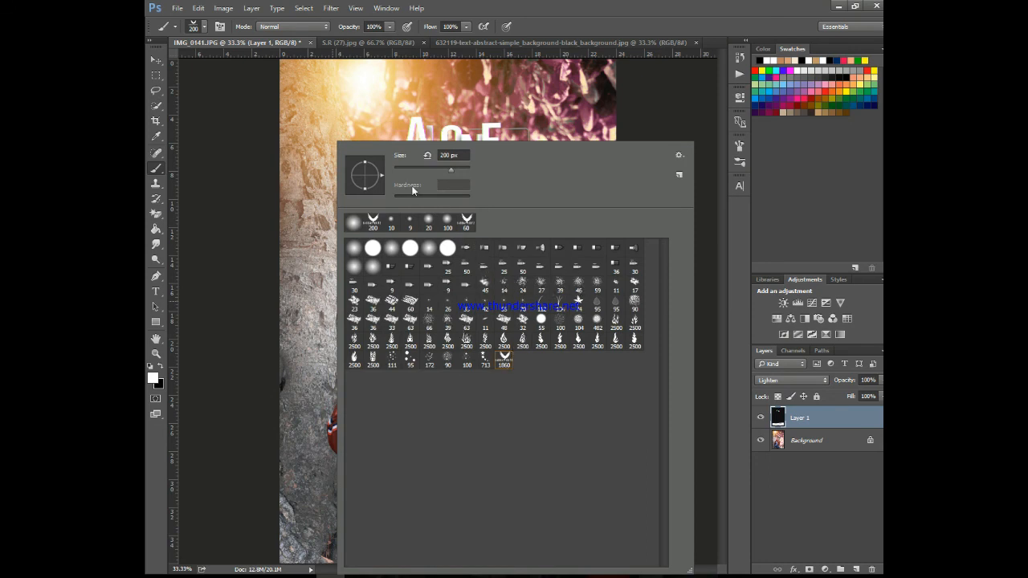
{"action": "left_click", "coordinate": [518, 135]}
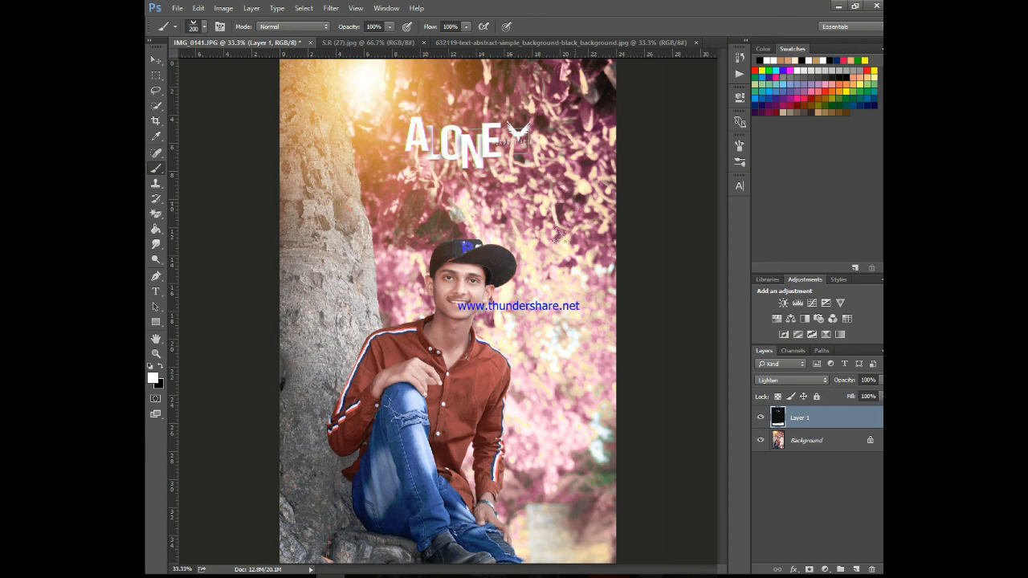
{"action": "key", "text": "ctrl+z"}
{"action": "left_click", "coordinate": [549, 520]}
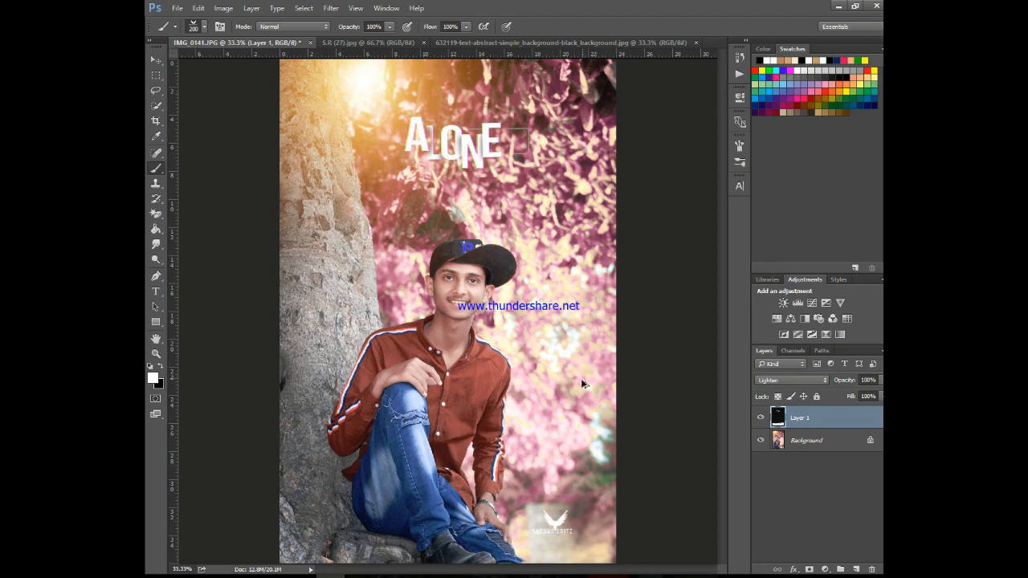
{"action": "key", "text": "ctrl+z"}
- Make black the foreground colour, merge the ALONE layer into the Background, and stamp the winged logo in the photo's lower-right area
{"action": "left_click", "coordinate": [158, 369]}
{"action": "left_click", "coordinate": [805, 441], "text": "shift"}
{"action": "key", "text": "ctrl+e"}
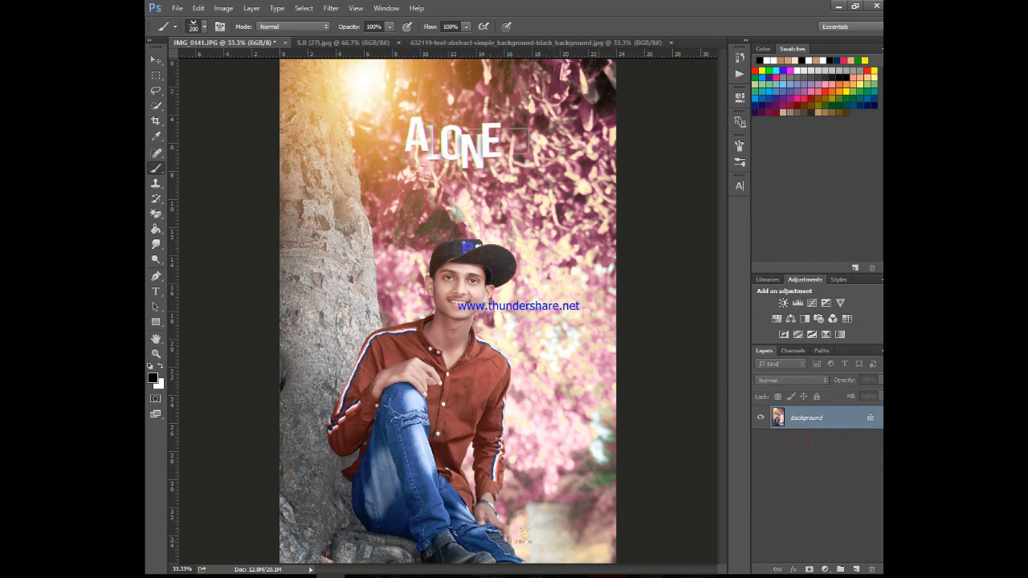
{"action": "left_click", "coordinate": [540, 533]}
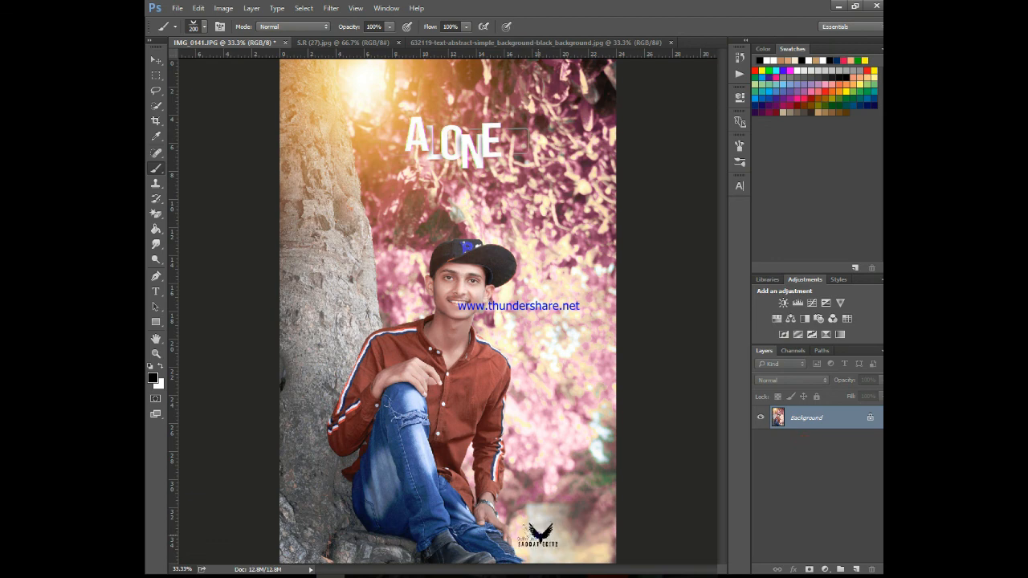